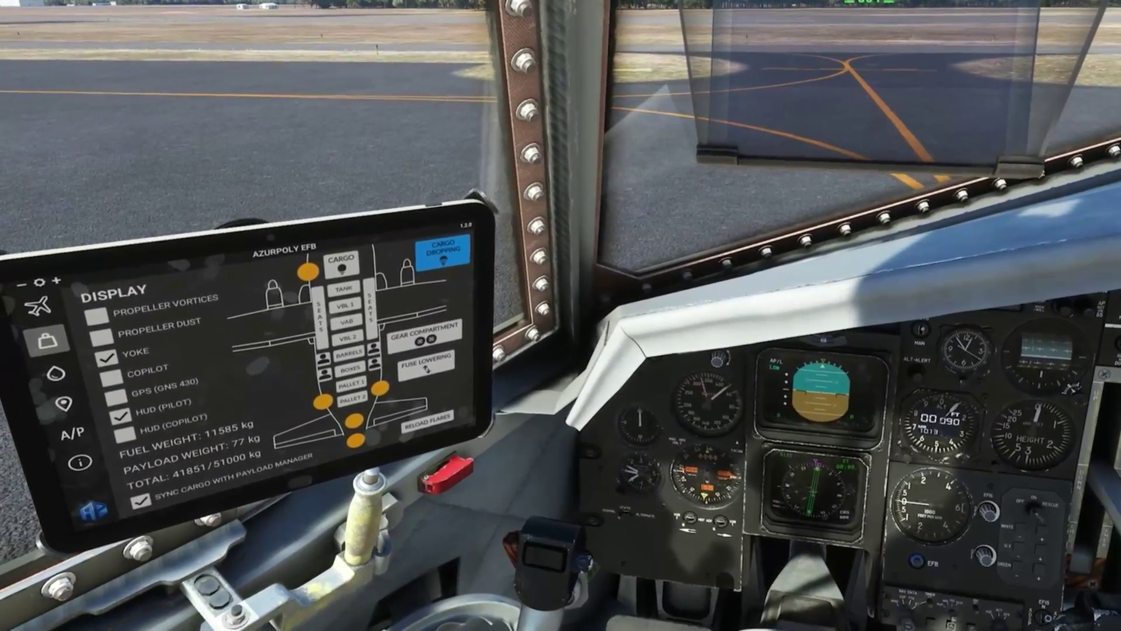
# Browse the EFB aircraft pages, then open the tablet moving map and zoom out to 5 km
pyautogui.click(46, 303)
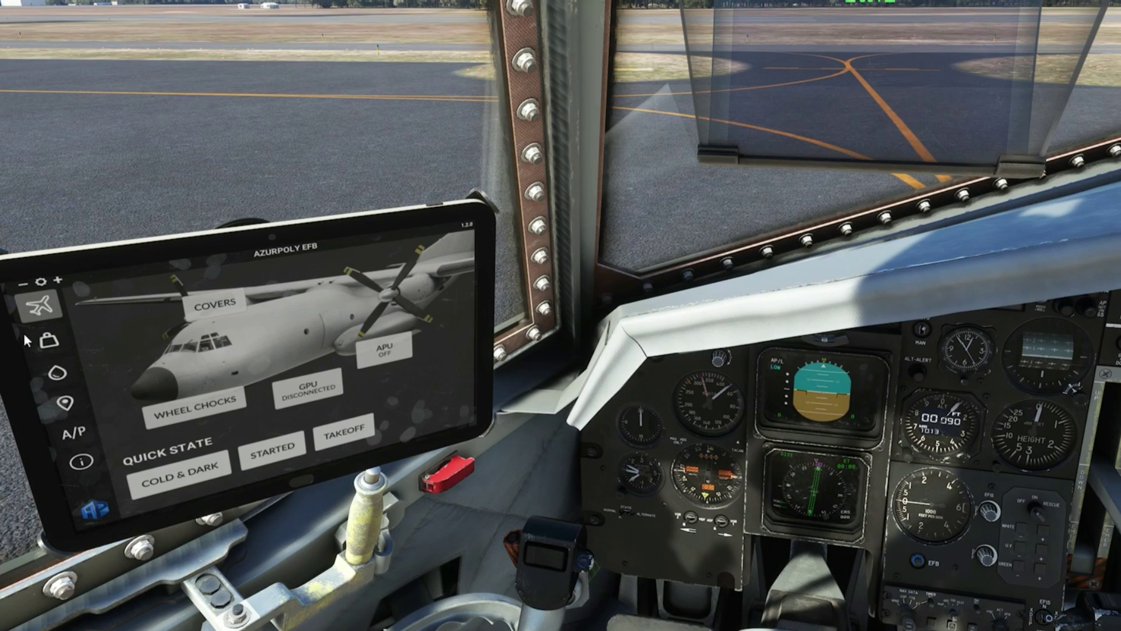
pyautogui.click(41, 349)
pyautogui.click(32, 305)
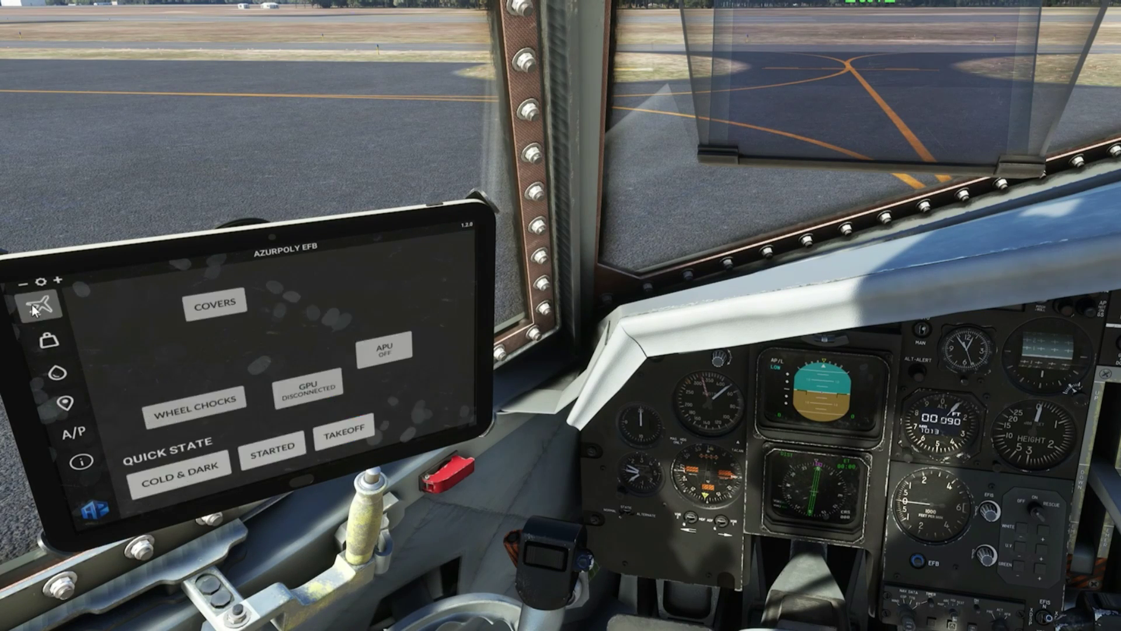
pyautogui.click(60, 402)
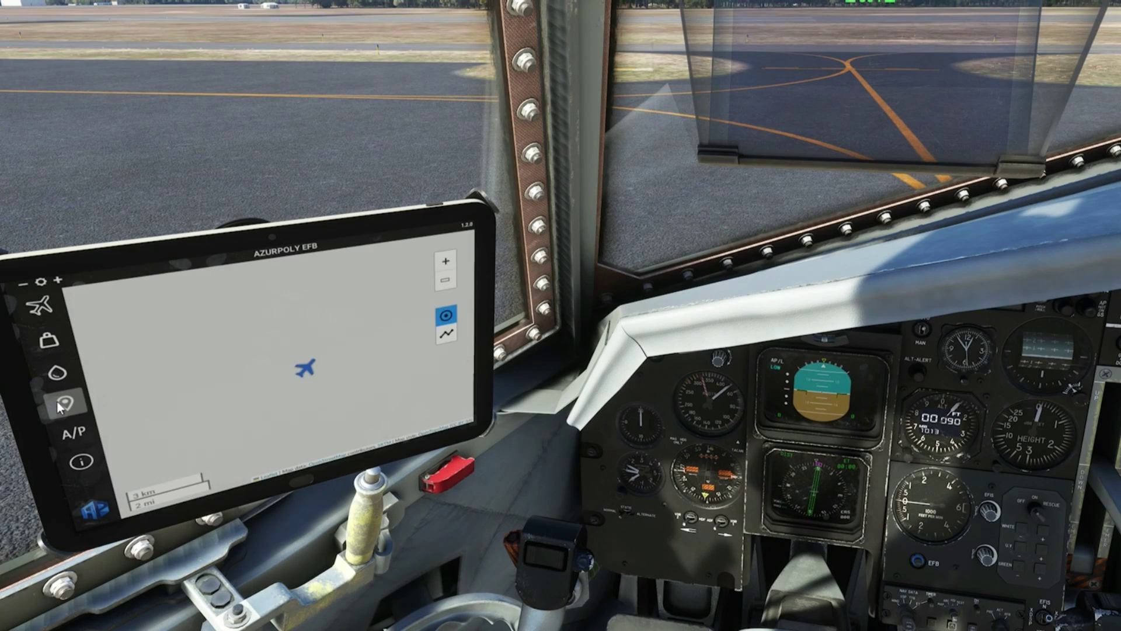
pyautogui.click(449, 286)
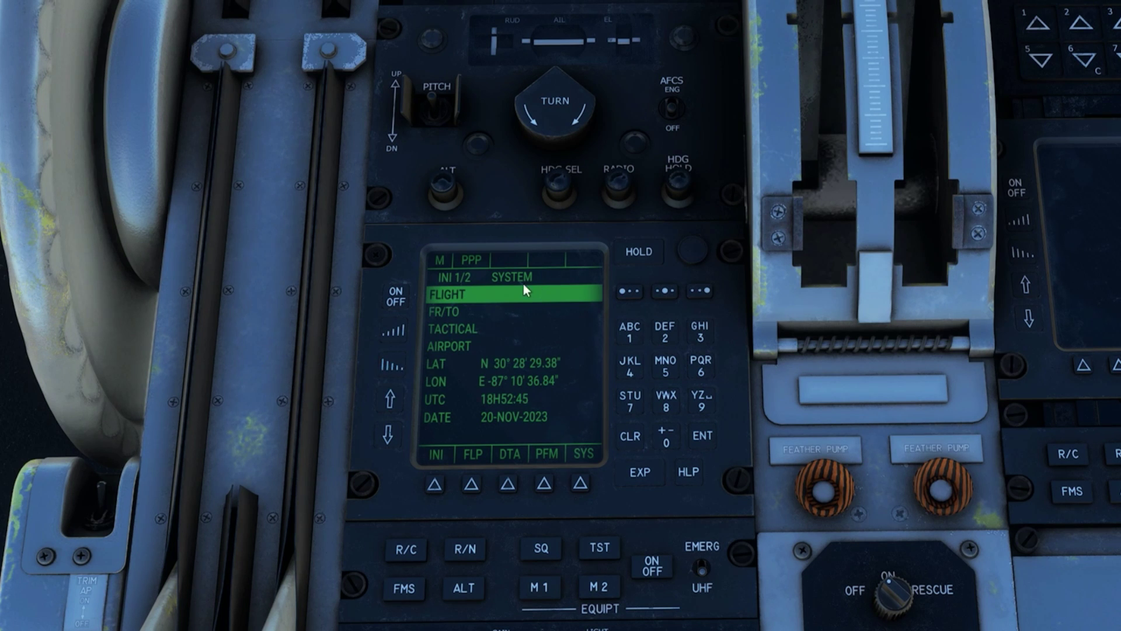
# Enter P0083 as the flight number on the FMS FLIGHT line
pyautogui.click(406, 549)
pyautogui.click(696, 367)
pyautogui.click(623, 293)
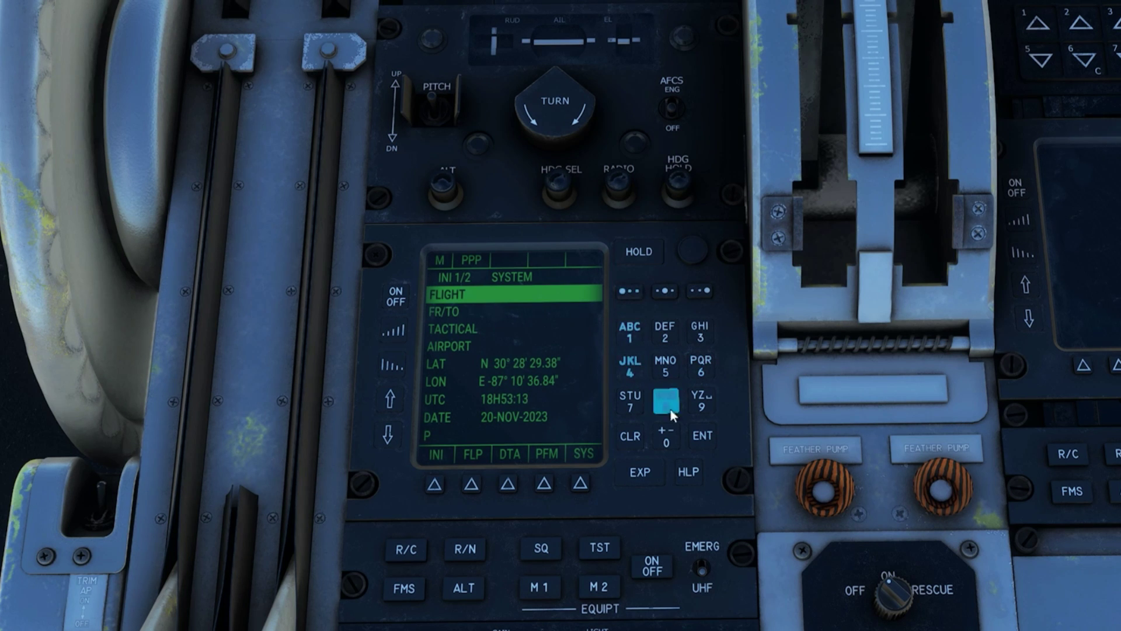
pyautogui.click(672, 443)
pyautogui.click(673, 446)
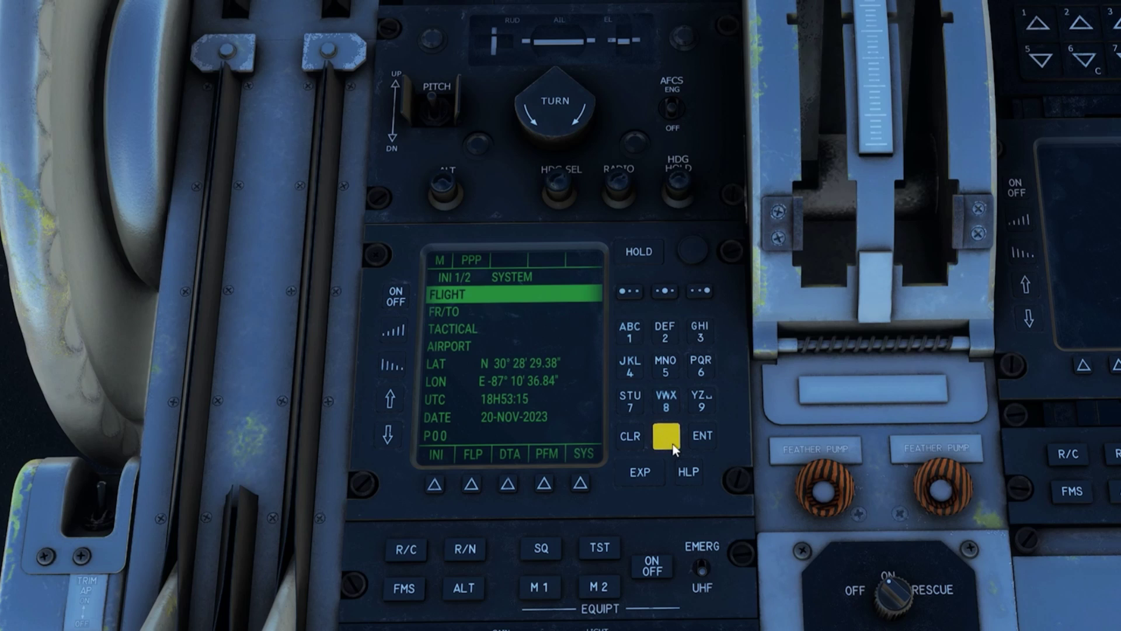
pyautogui.click(667, 403)
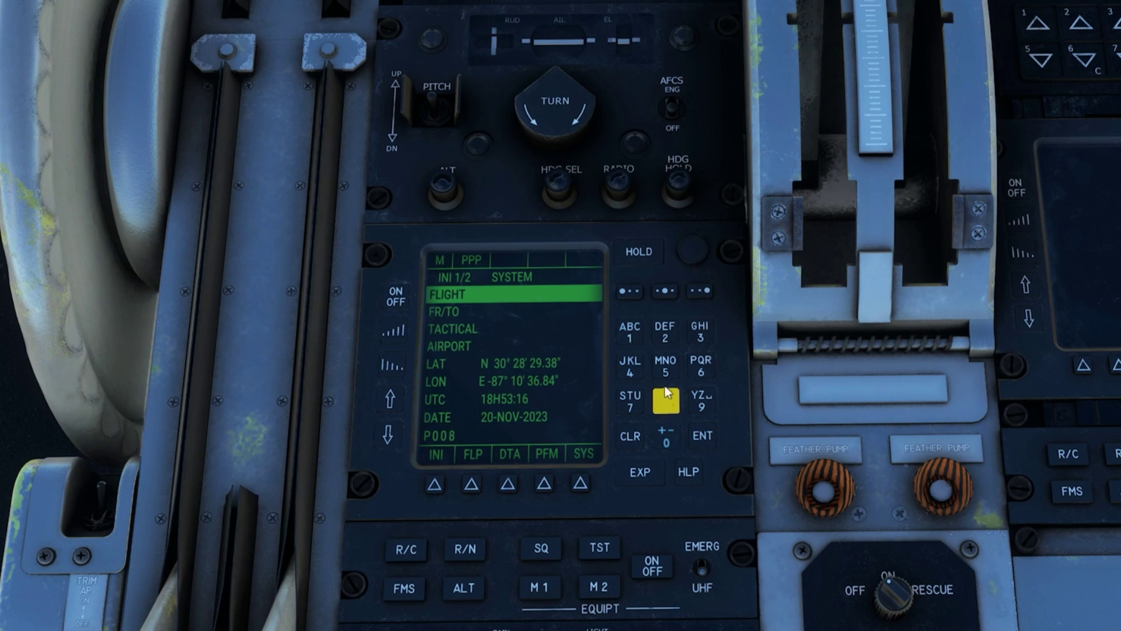
pyautogui.click(702, 333)
pyautogui.click(703, 440)
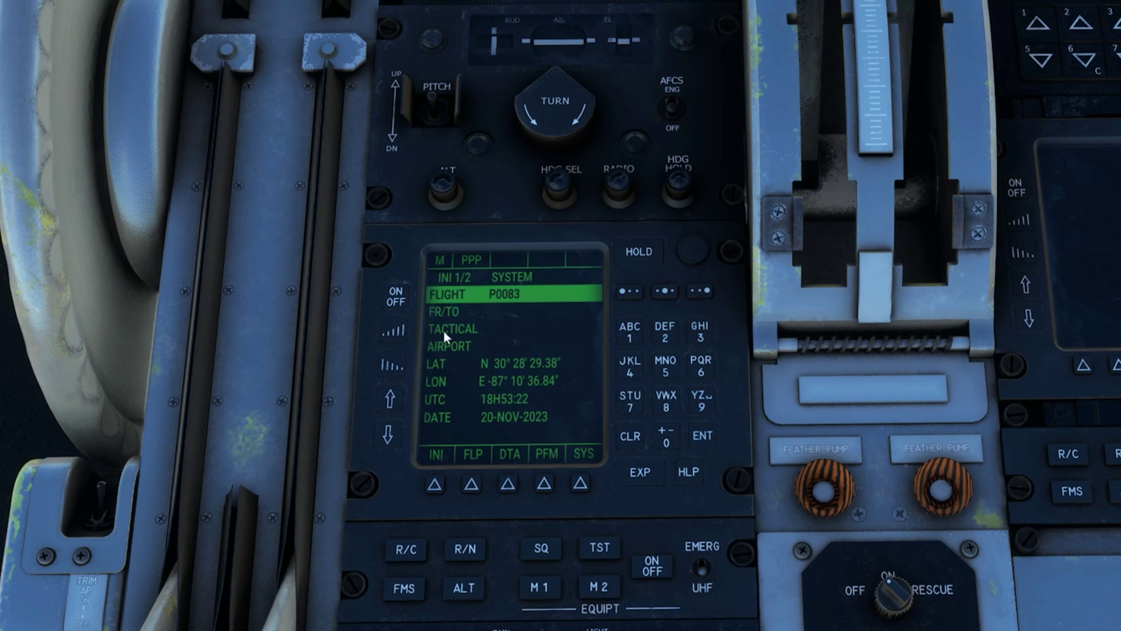
pyautogui.click(403, 438)
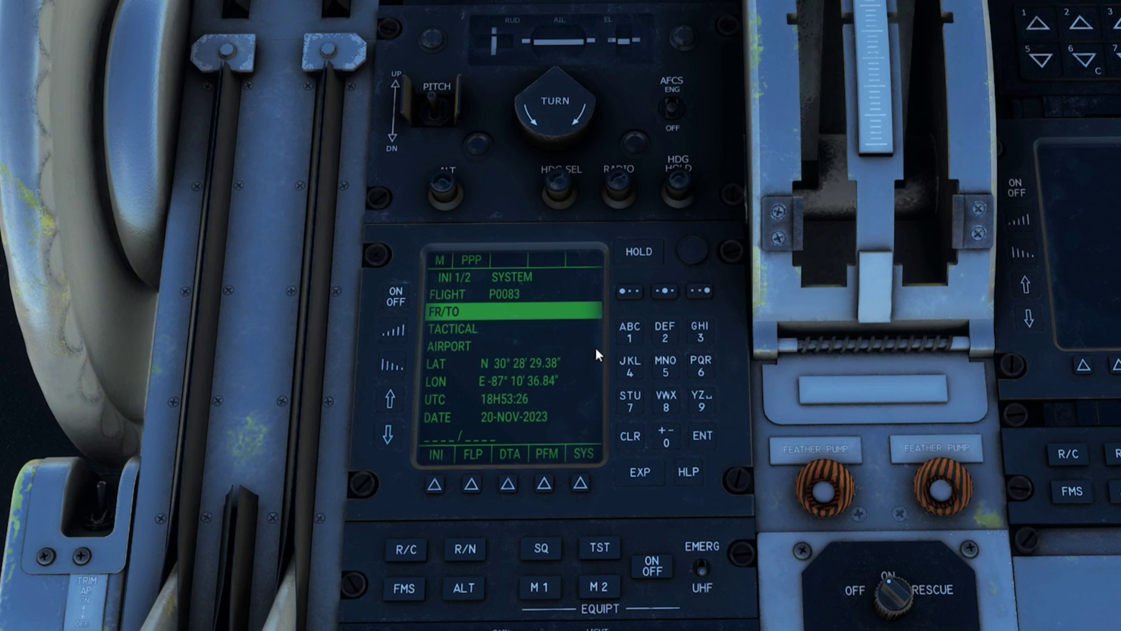
# Key in KPNS as the departure airport on the FR/TO line
pyautogui.click(629, 367)
pyautogui.click(668, 289)
pyautogui.click(694, 360)
pyautogui.click(657, 366)
pyautogui.click(663, 290)
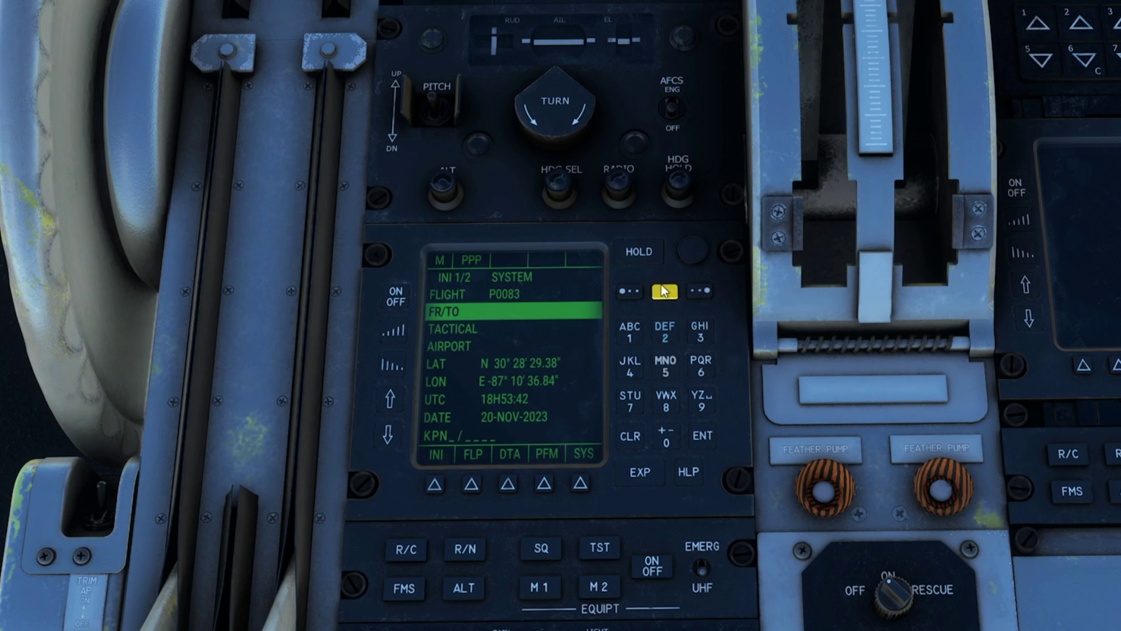
pyautogui.click(628, 401)
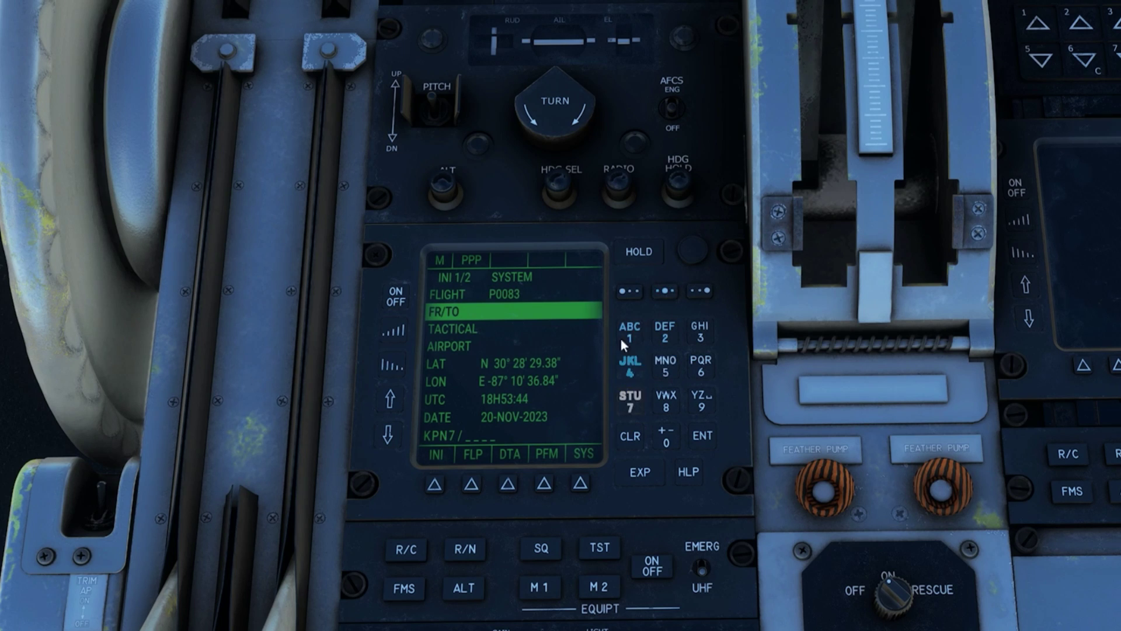
pyautogui.click(622, 299)
# Add KTPA as the destination and store KPNS/KTPA
pyautogui.click(622, 369)
pyautogui.click(651, 293)
pyautogui.click(631, 395)
pyautogui.click(692, 361)
pyautogui.click(629, 294)
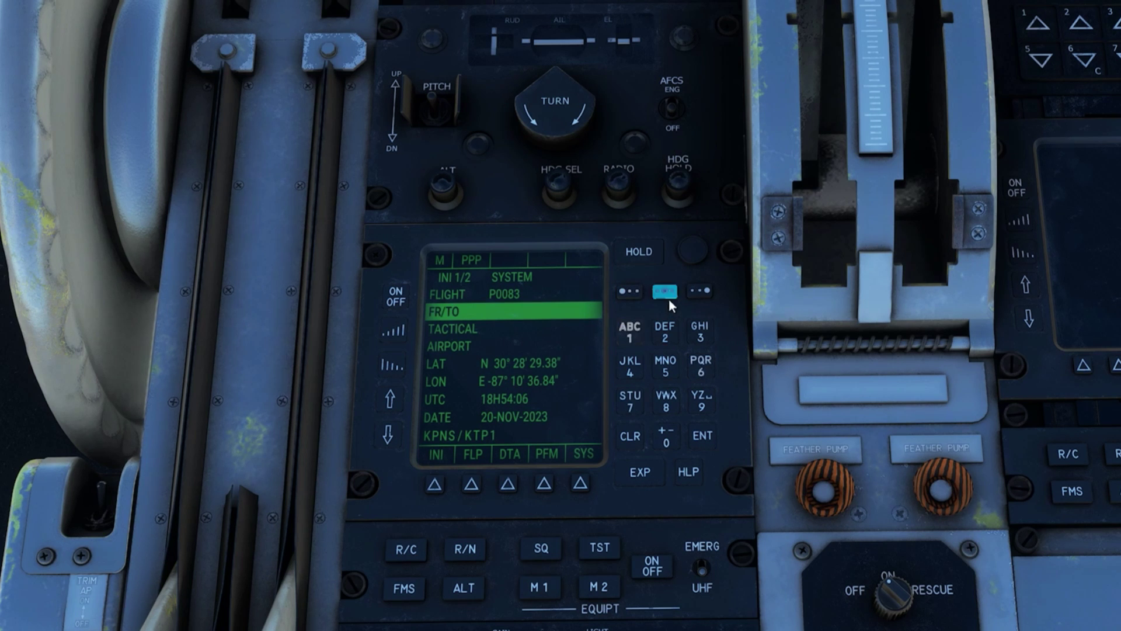
pyautogui.click(629, 292)
pyautogui.click(713, 437)
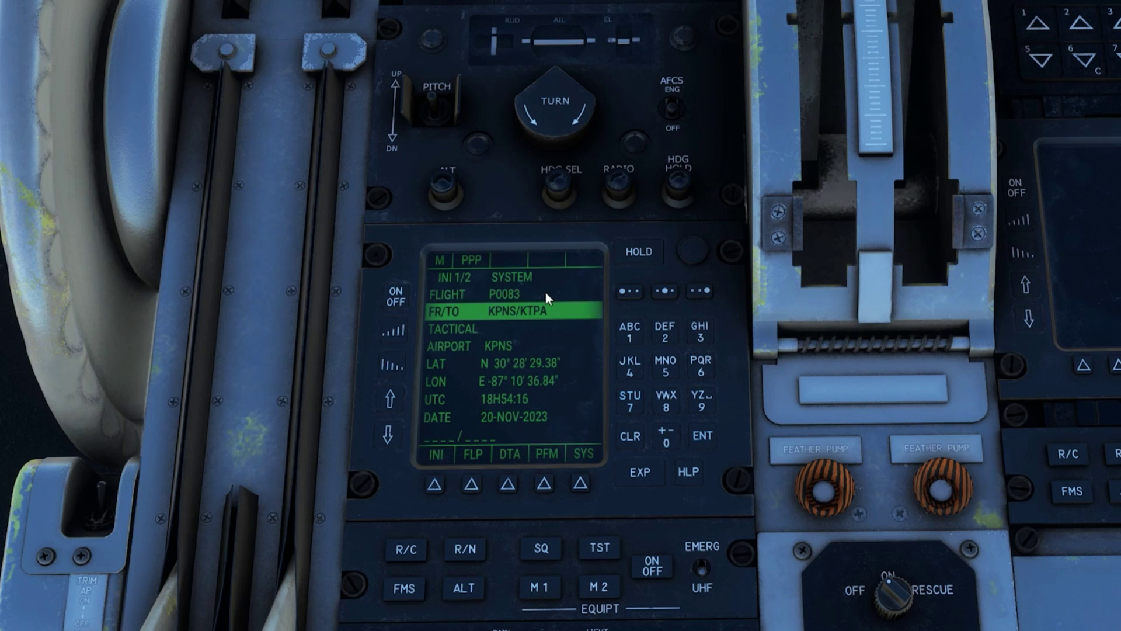
pyautogui.click(630, 436)
# Review flight plan P0083 (KTPA at 126°/286NM), then return to the INI 2/2 AIRCRAFT page
pyautogui.click(390, 435)
pyautogui.click(390, 436)
pyautogui.click(390, 435)
pyautogui.click(390, 435)
pyautogui.click(390, 435)
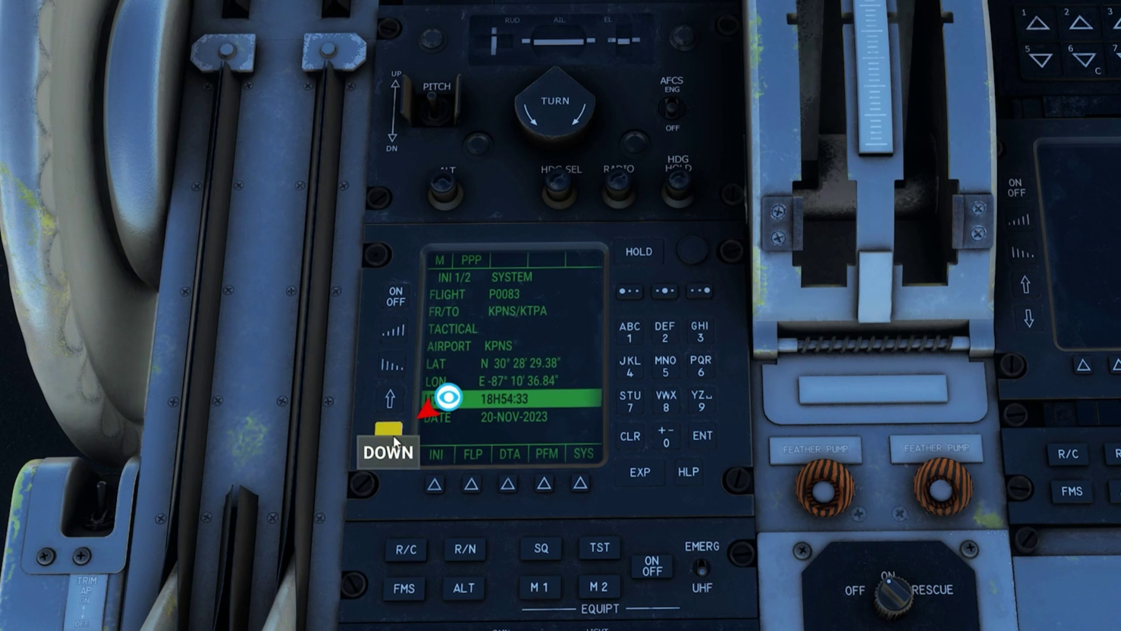
pyautogui.click(391, 400)
pyautogui.click(392, 400)
pyautogui.click(392, 399)
pyautogui.click(391, 400)
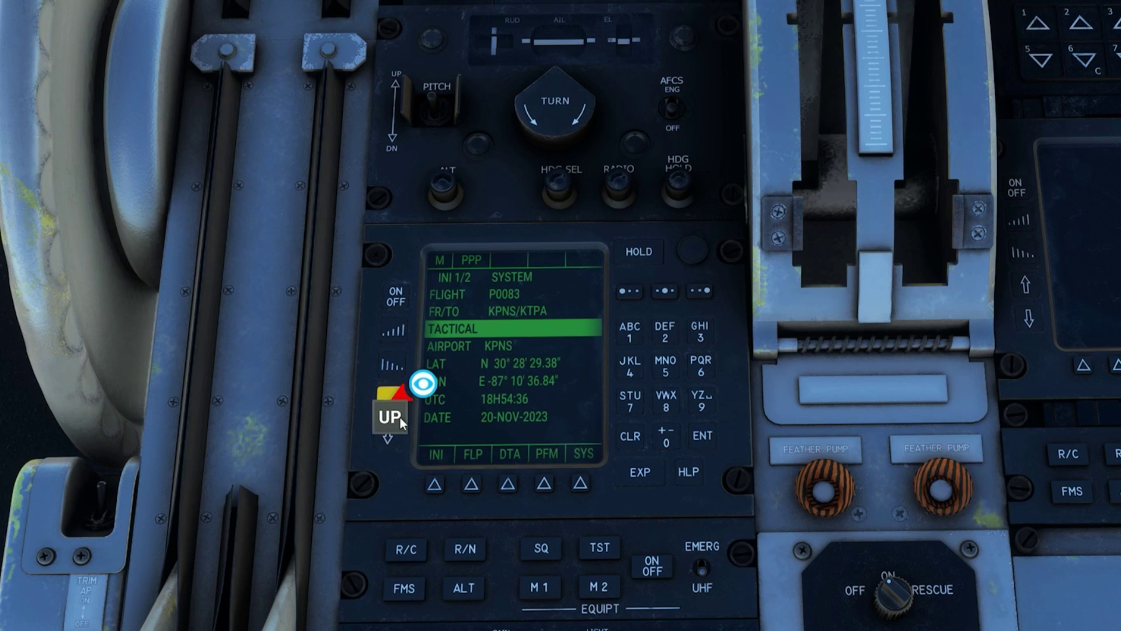
pyautogui.click(472, 485)
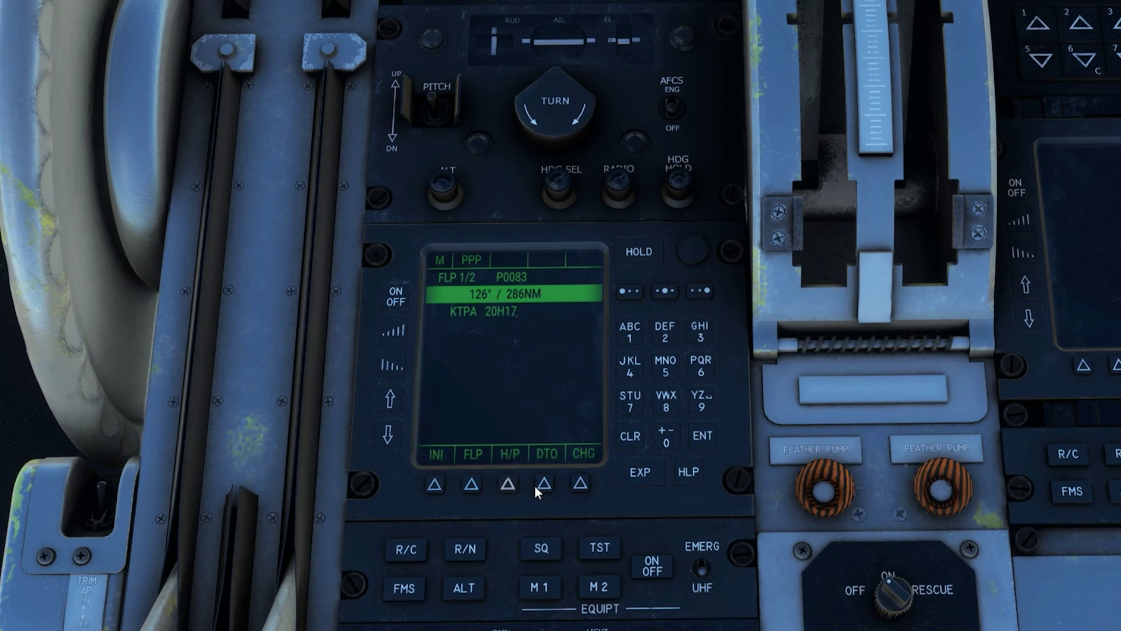
pyautogui.click(580, 484)
pyautogui.click(432, 486)
pyautogui.click(431, 486)
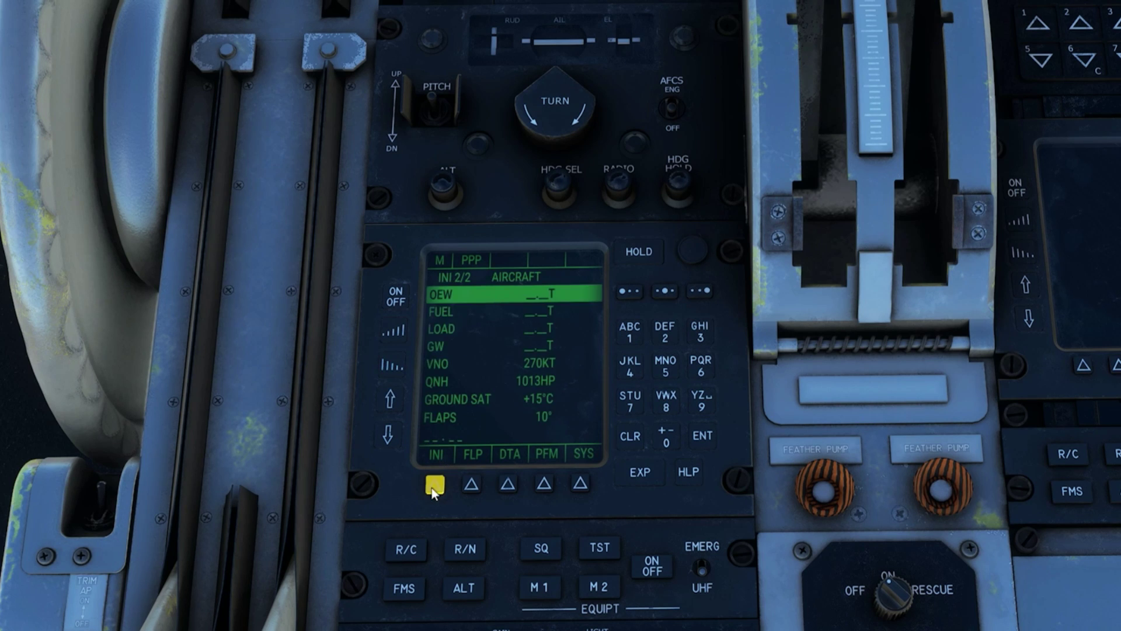
# Go back to INI 1/2 SYSTEM and expand the KPNS airport page (elevation 33FT, max runway 2132FT)
pyautogui.click(432, 488)
pyautogui.click(435, 484)
pyautogui.click(401, 441)
pyautogui.click(401, 441)
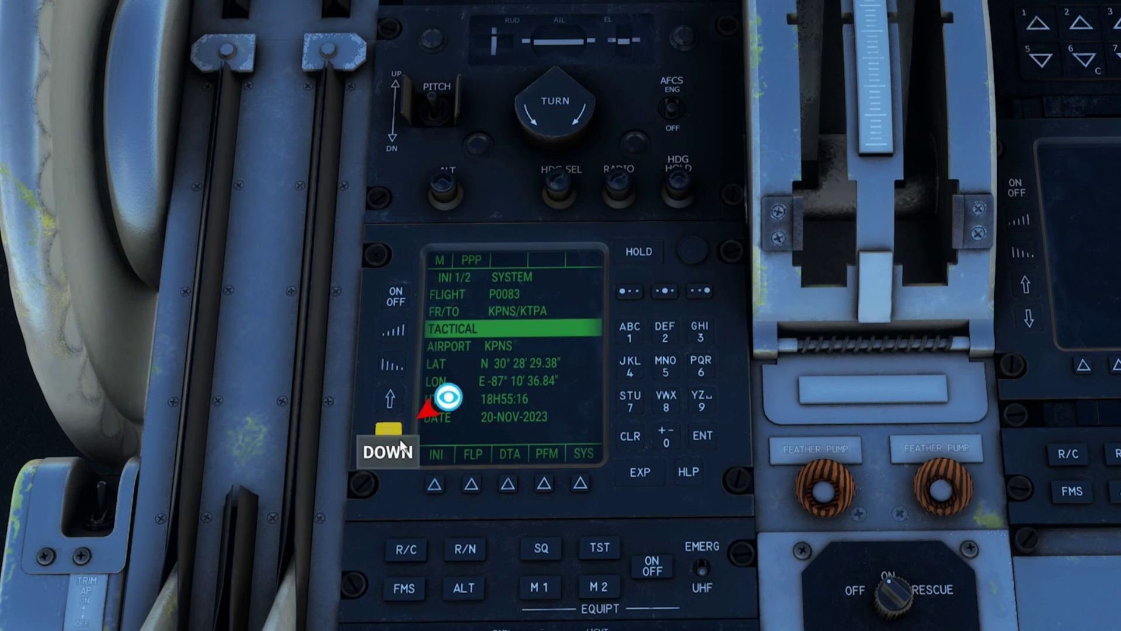
pyautogui.click(401, 444)
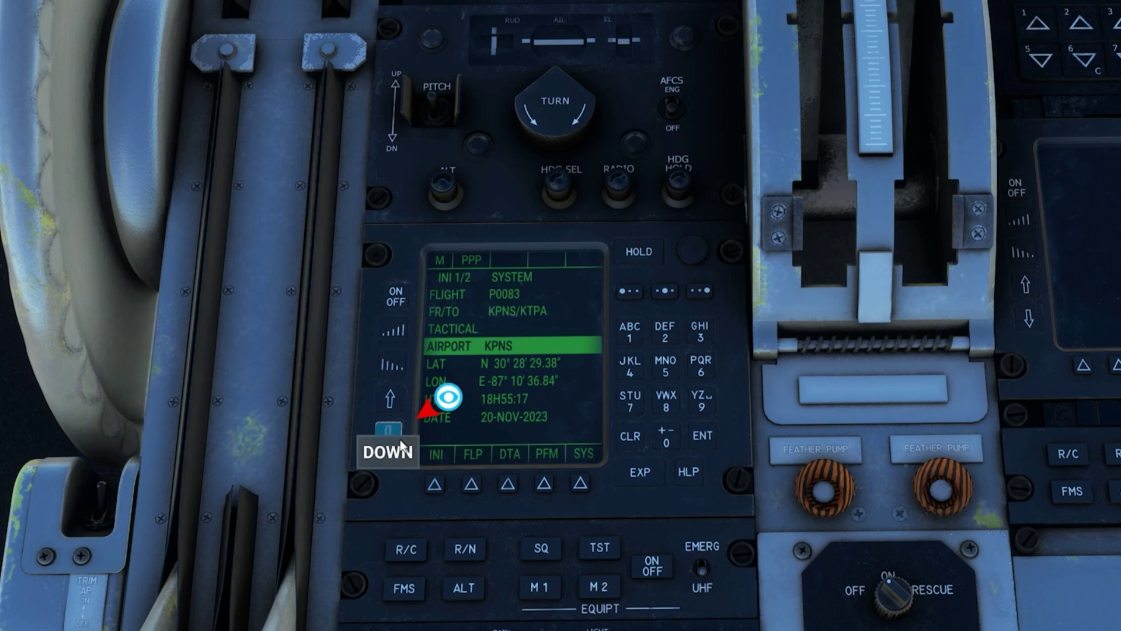
pyautogui.click(647, 463)
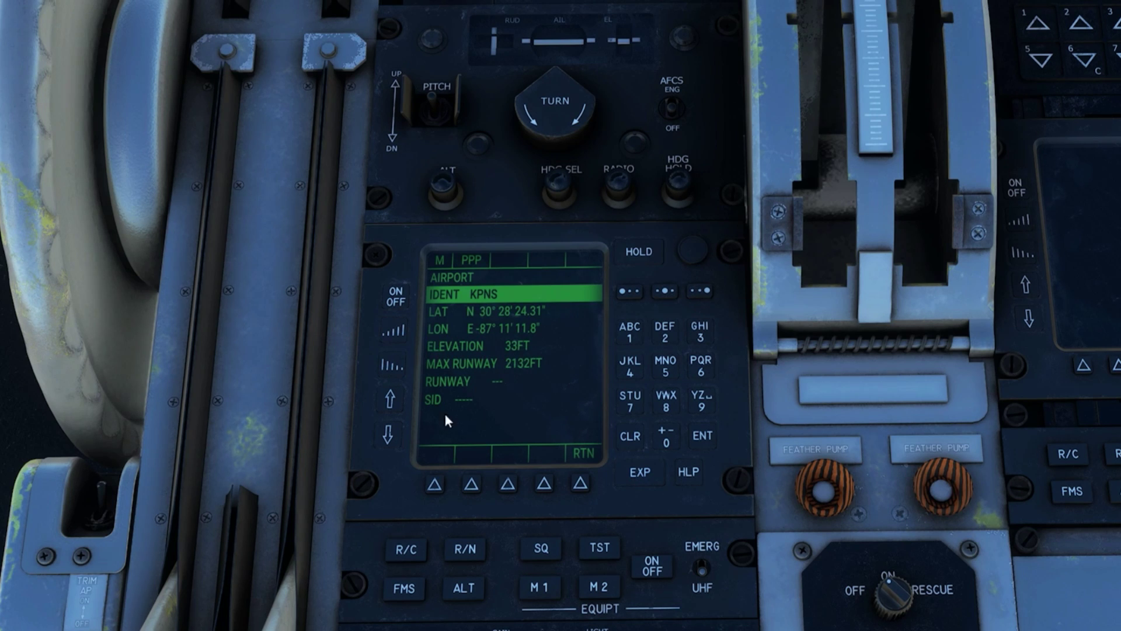
# From the KPNS RUNWAY line, view the list of departure procedures and return
pyautogui.click(394, 437)
pyautogui.click(394, 437)
pyautogui.click(394, 437)
pyautogui.click(395, 436)
pyautogui.click(394, 437)
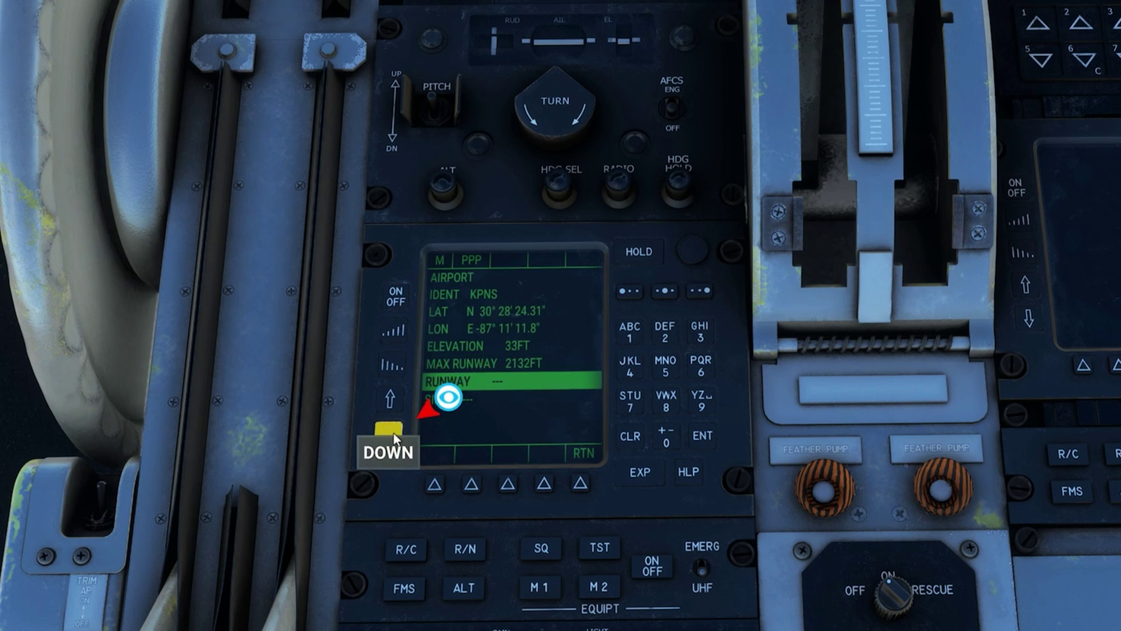
pyautogui.click(395, 437)
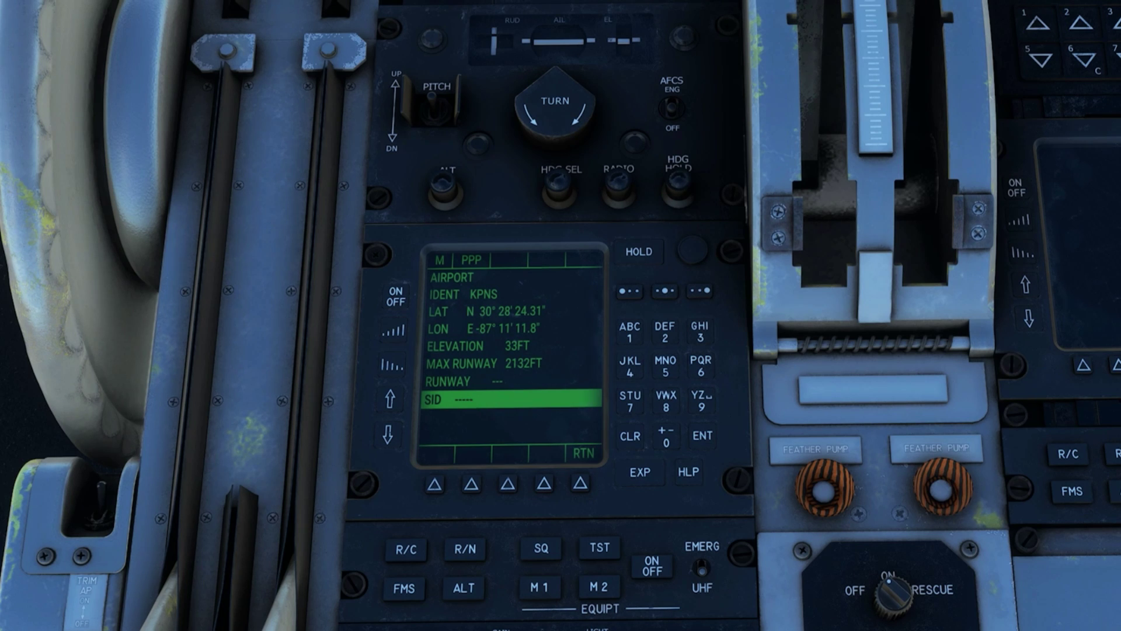
pyautogui.click(637, 469)
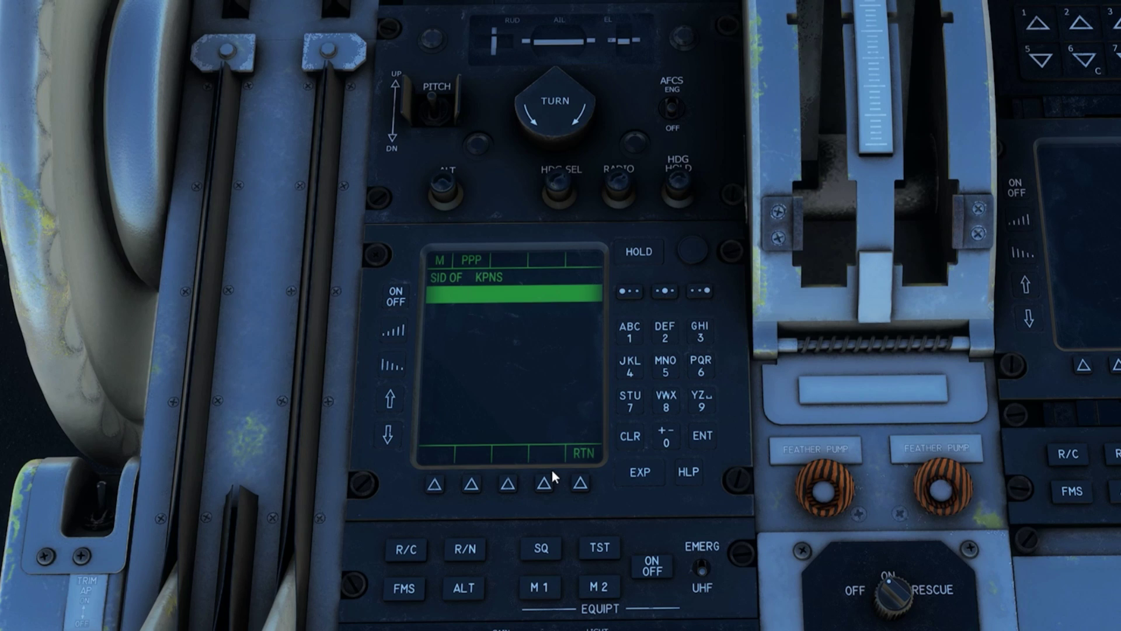
pyautogui.click(587, 479)
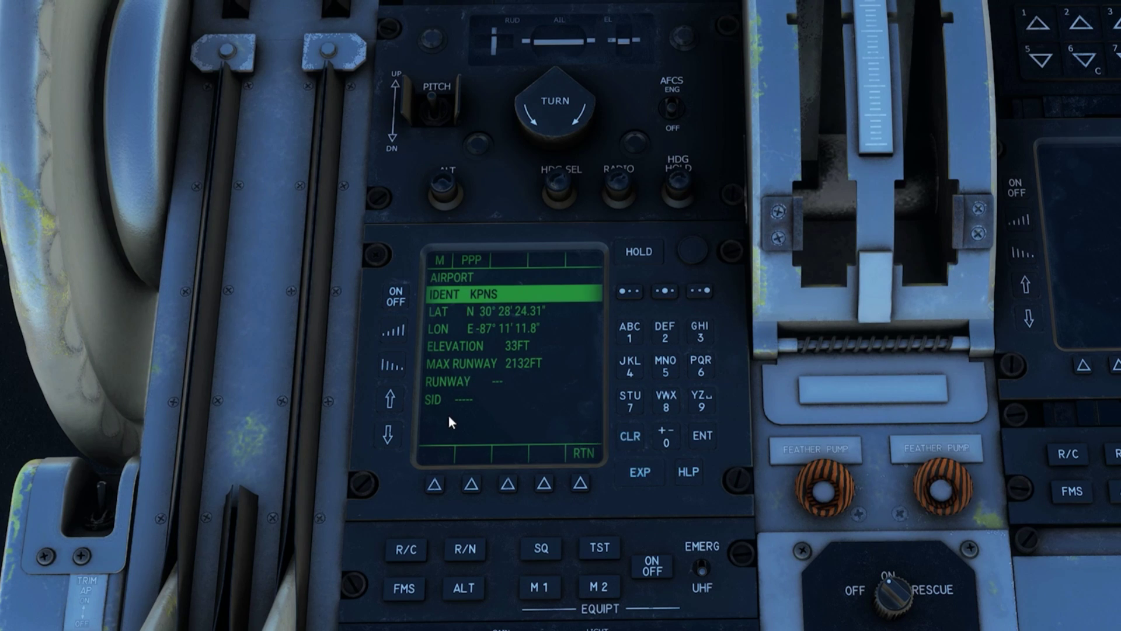
# Return to the FLP 1/2 page showing the 126°/286NM leg to KTPA, 20H19
pyautogui.click(391, 437)
pyautogui.click(391, 437)
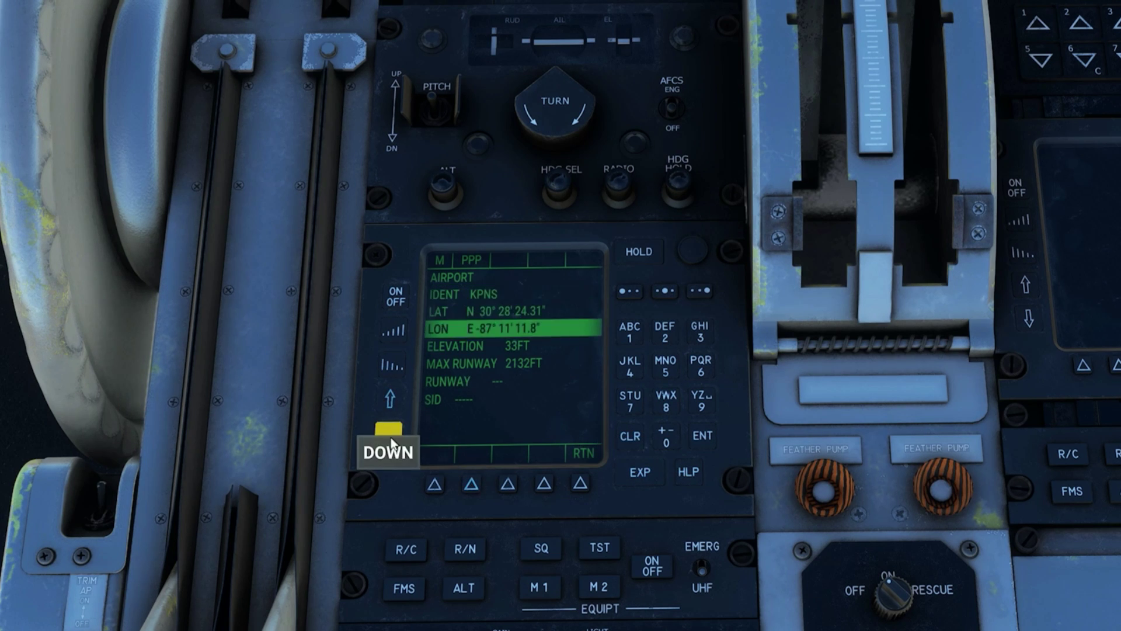
pyautogui.click(391, 437)
pyautogui.click(391, 437)
pyautogui.click(391, 437)
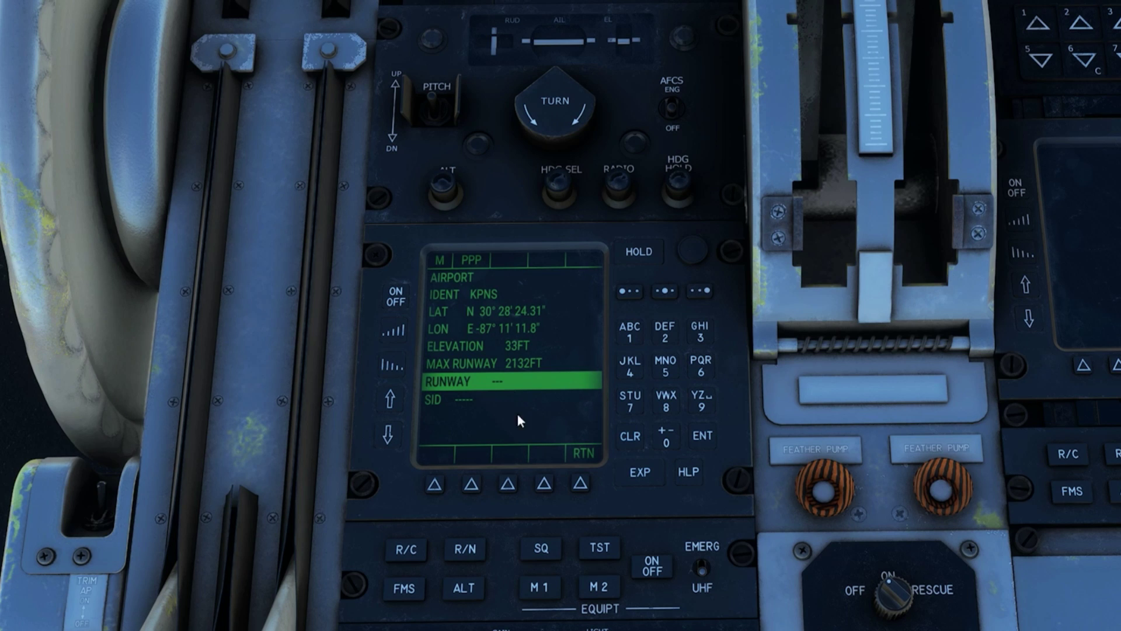
pyautogui.click(579, 483)
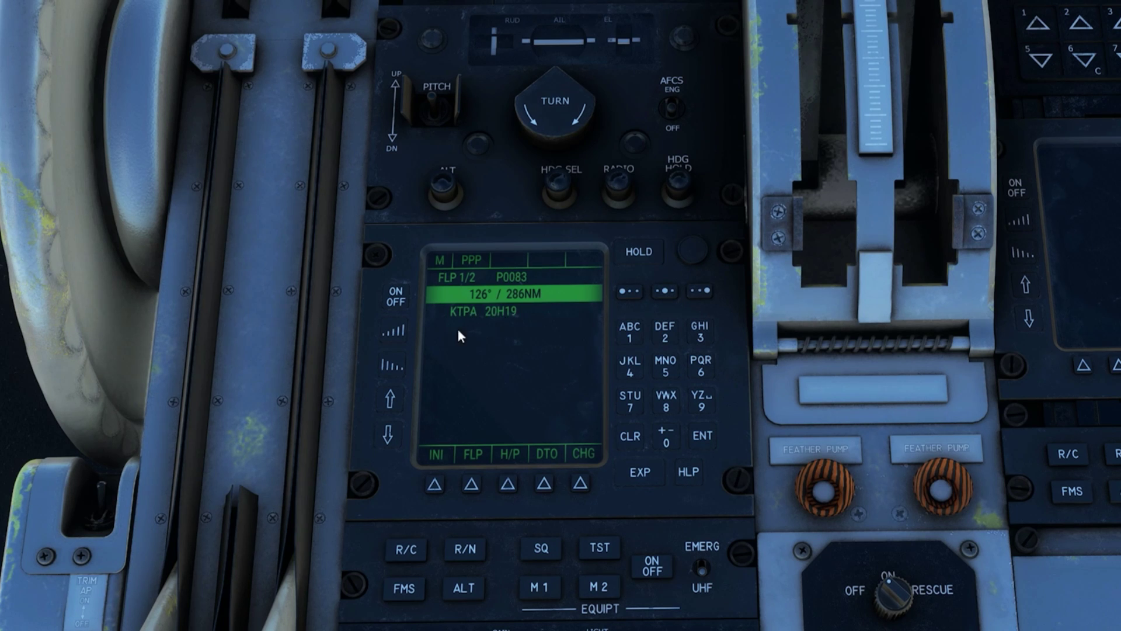
# Open the KTPA airport page (elevation 6FT, max runway 3353FT) and move to its STAR line
pyautogui.click(391, 432)
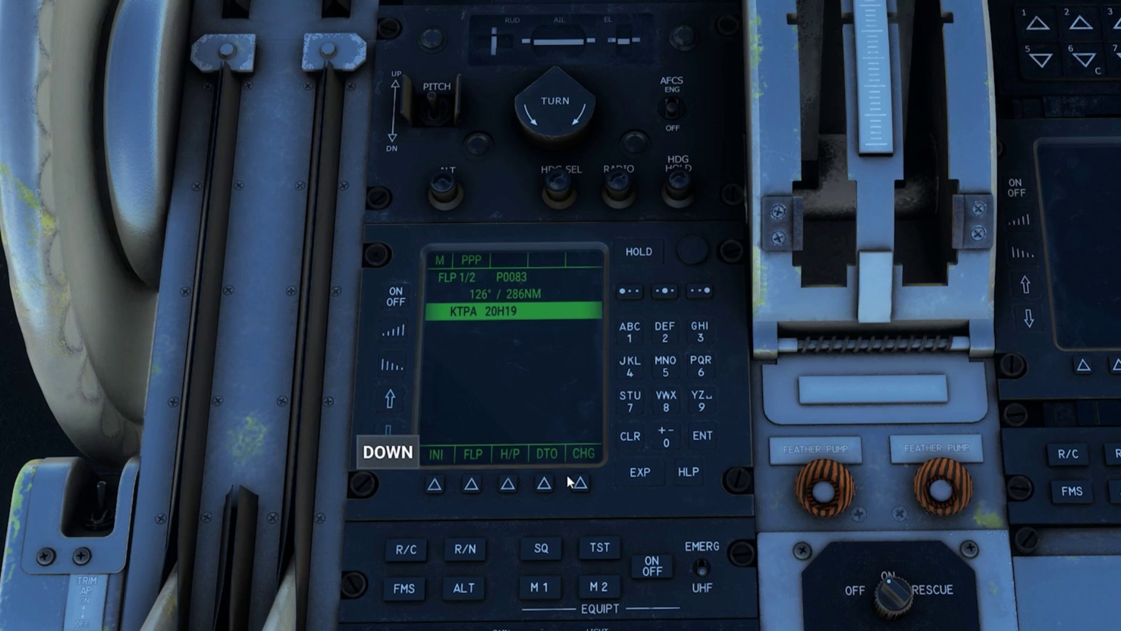
pyautogui.click(640, 472)
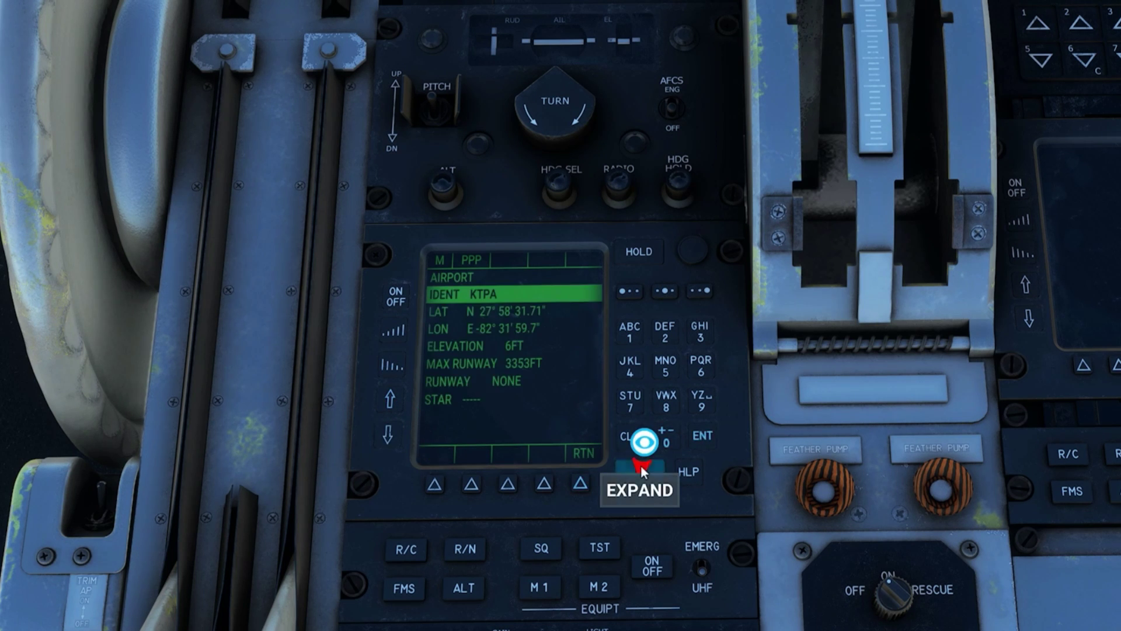
pyautogui.click(630, 436)
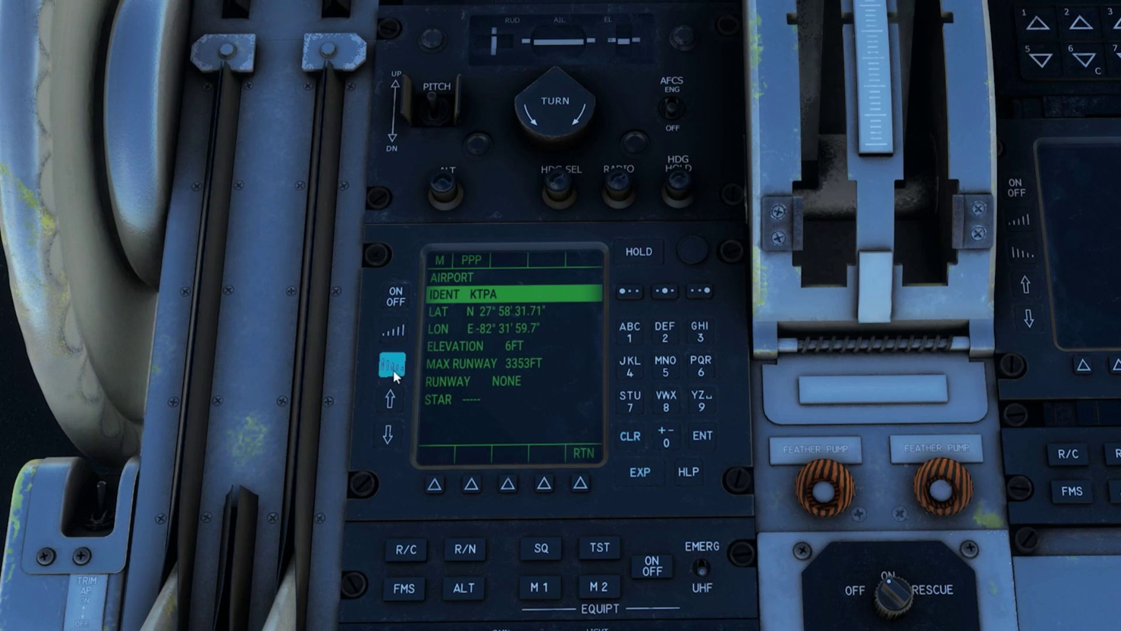
pyautogui.click(388, 435)
pyautogui.click(388, 434)
pyautogui.click(388, 435)
pyautogui.click(388, 435)
pyautogui.click(377, 436)
pyautogui.click(377, 437)
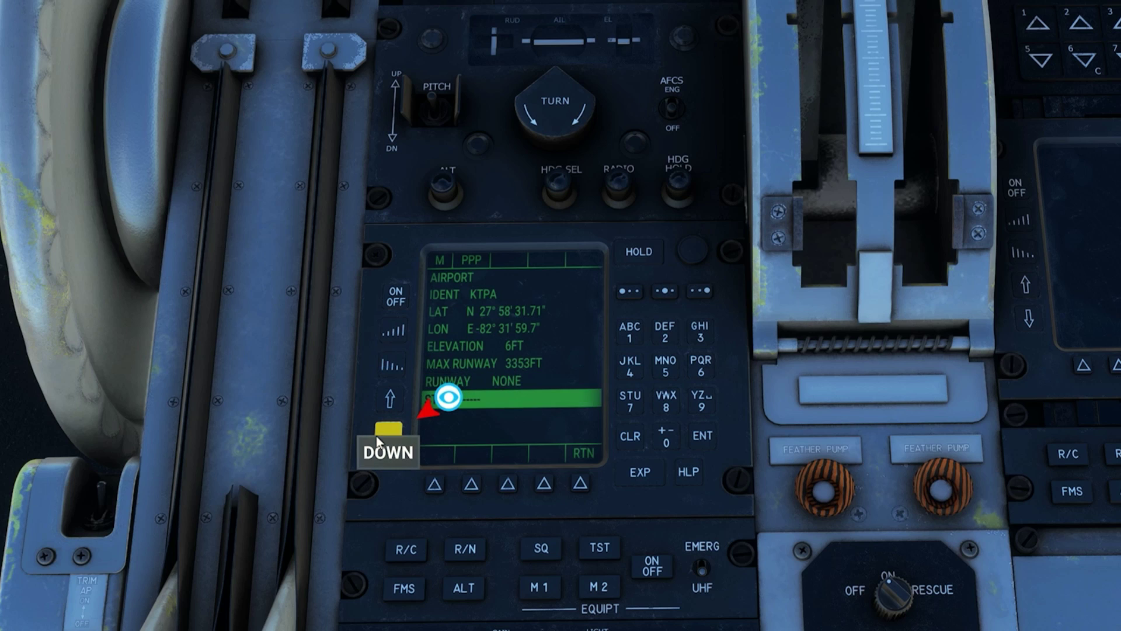
# Choose MAATY4 from the KTPA STAR list, then move down to the RUNWAY line
pyautogui.click(643, 481)
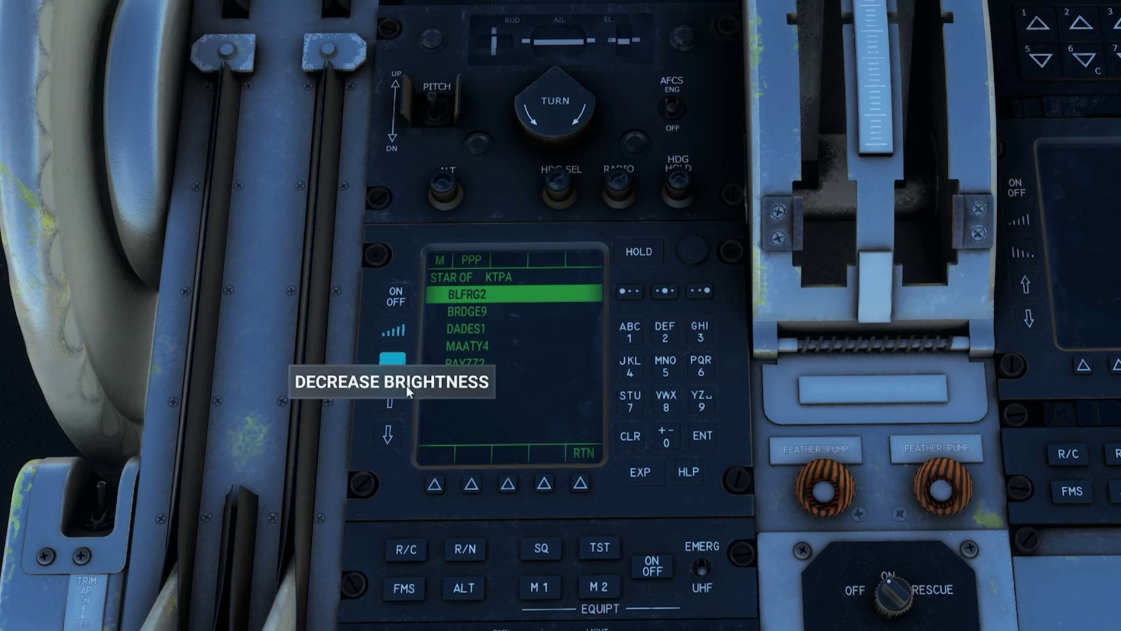
pyautogui.click(390, 431)
pyautogui.click(389, 431)
pyautogui.click(389, 431)
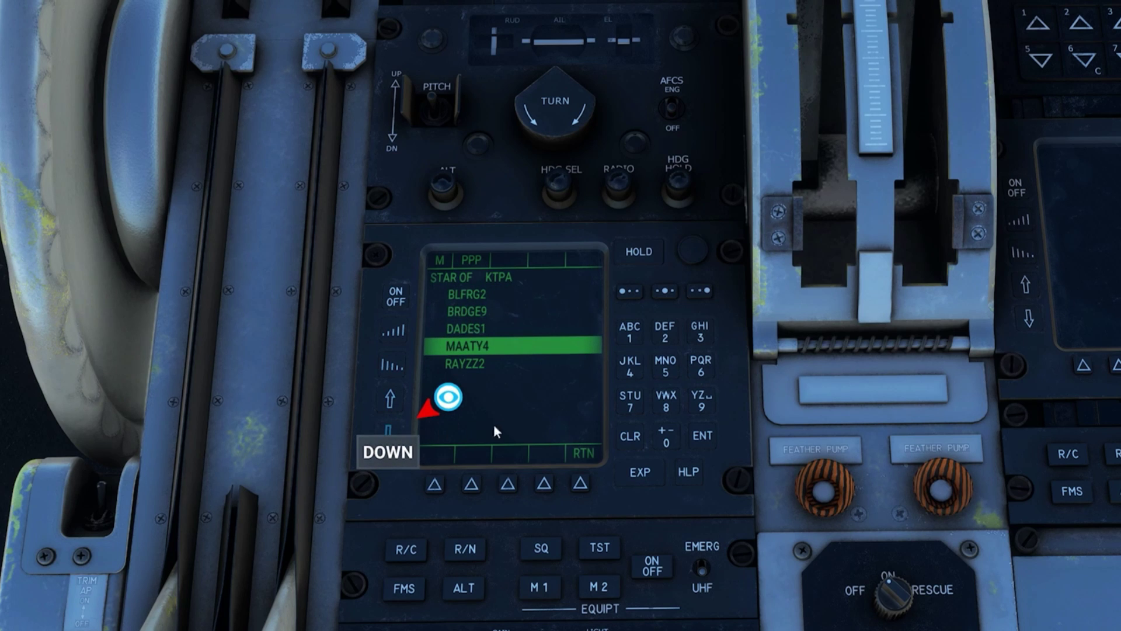
pyautogui.click(696, 440)
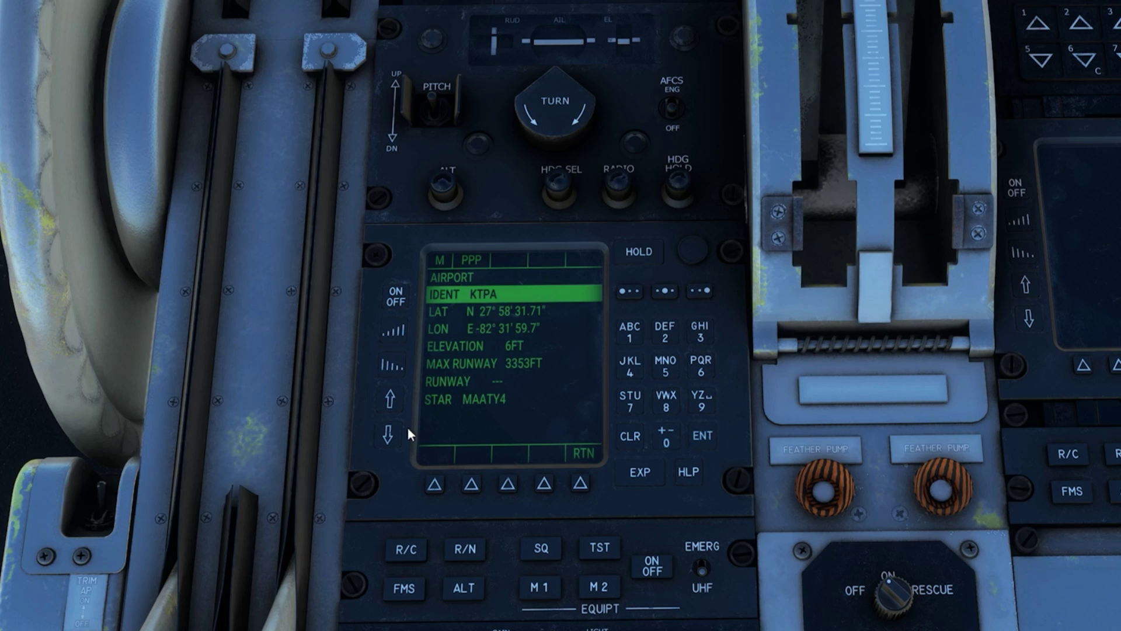
pyautogui.click(390, 432)
pyautogui.click(391, 432)
pyautogui.click(391, 432)
pyautogui.click(391, 432)
pyautogui.click(391, 433)
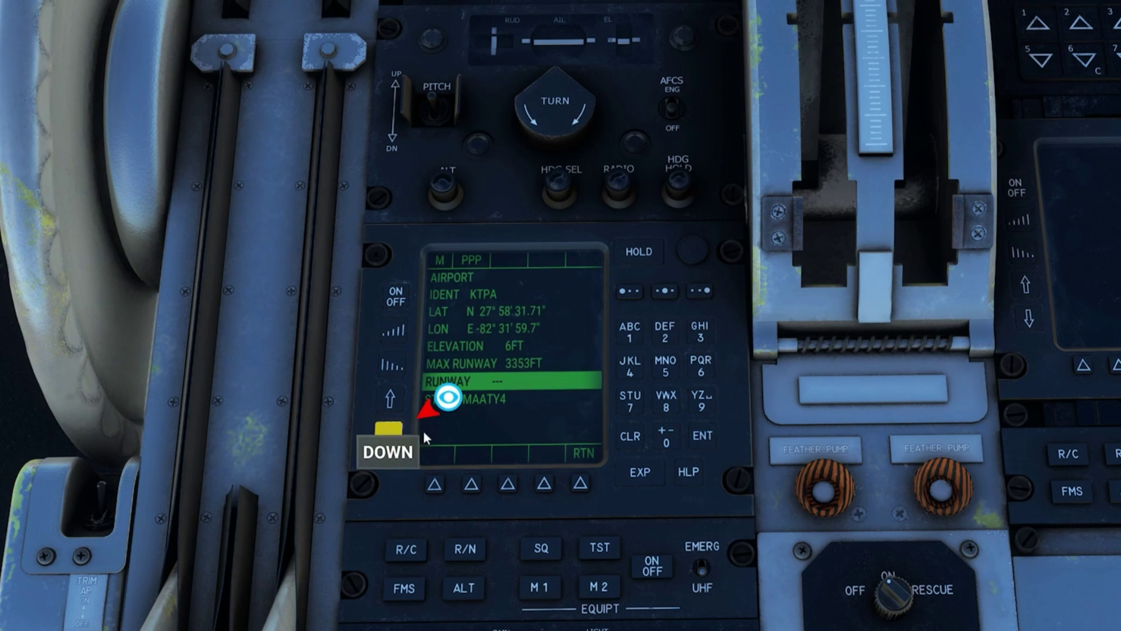
# Select RW 01L as the KTPA arrival runway and return to the wide cockpit view
pyautogui.click(649, 467)
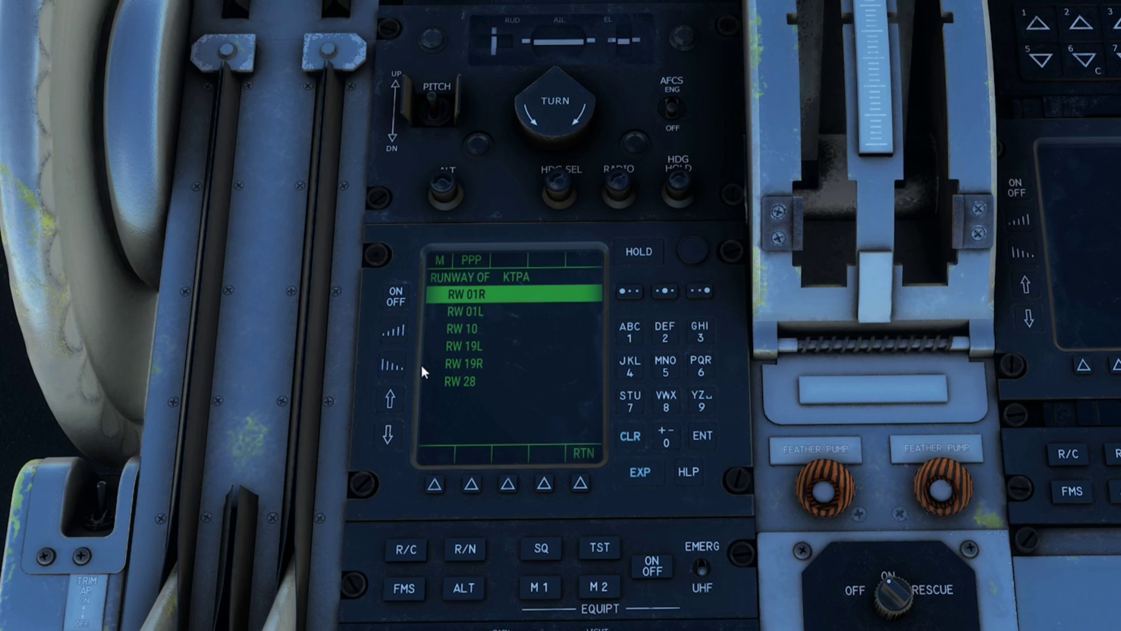
pyautogui.click(383, 437)
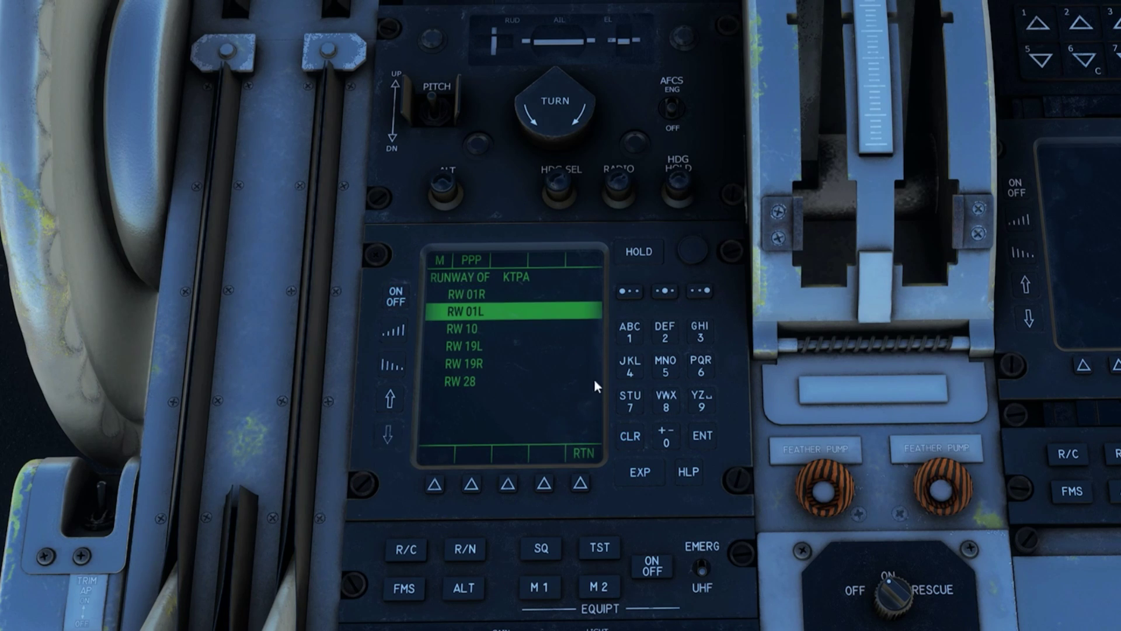
pyautogui.click(702, 453)
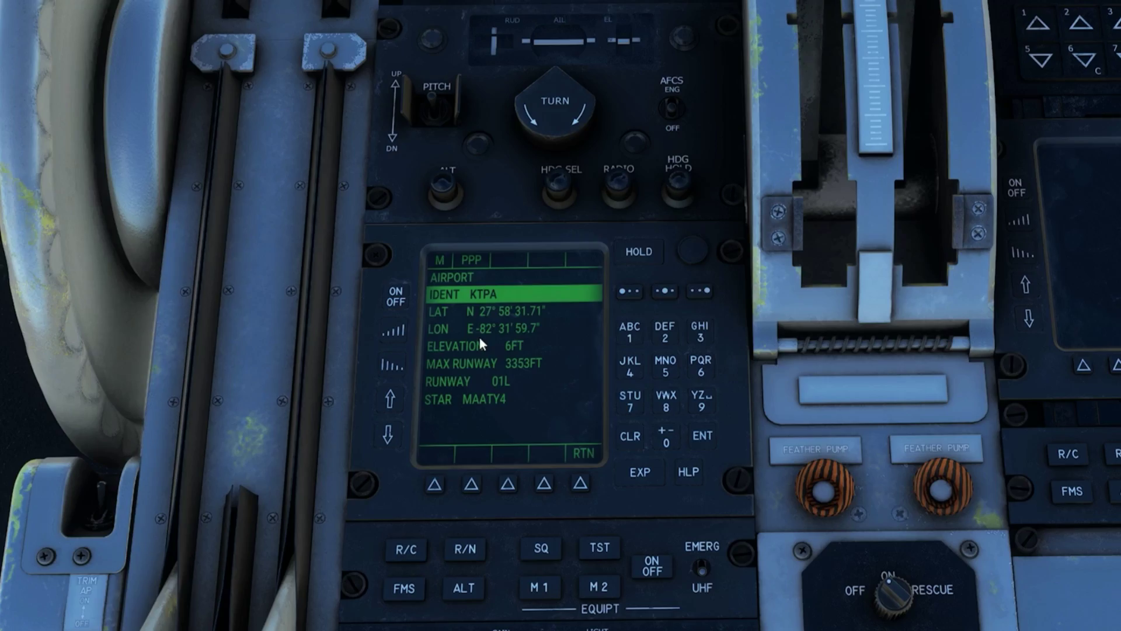
pyautogui.hotkey('ctrl', 'space')
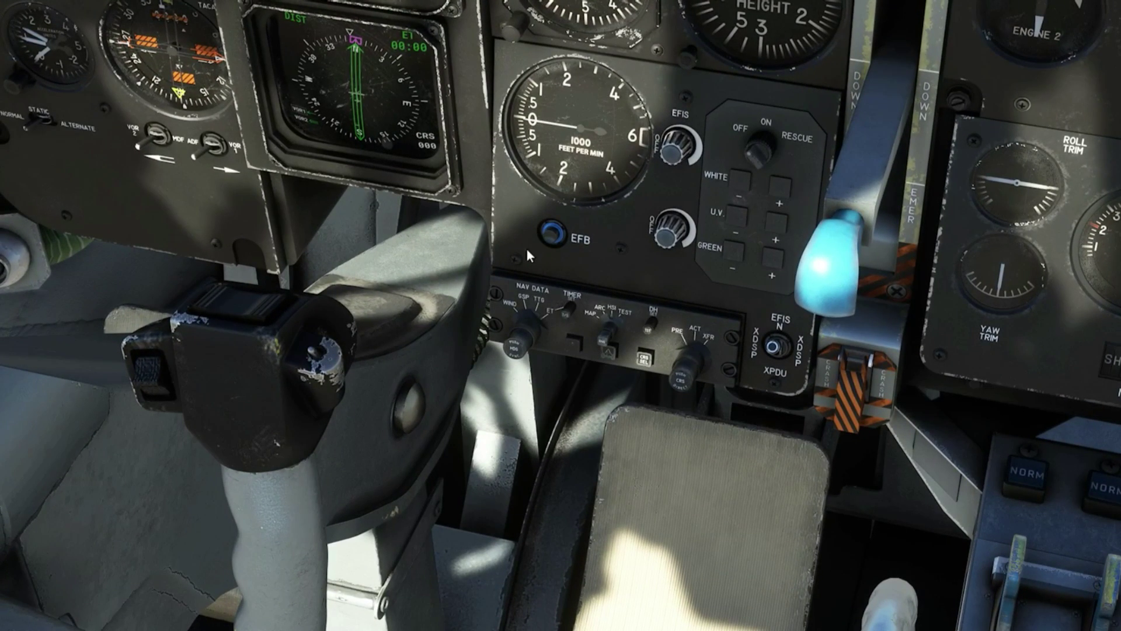
# Turn the EHSI knobs to MAP mode at 300 NM range and open the VFR map
pyautogui.scroll(-1, 606, 325)
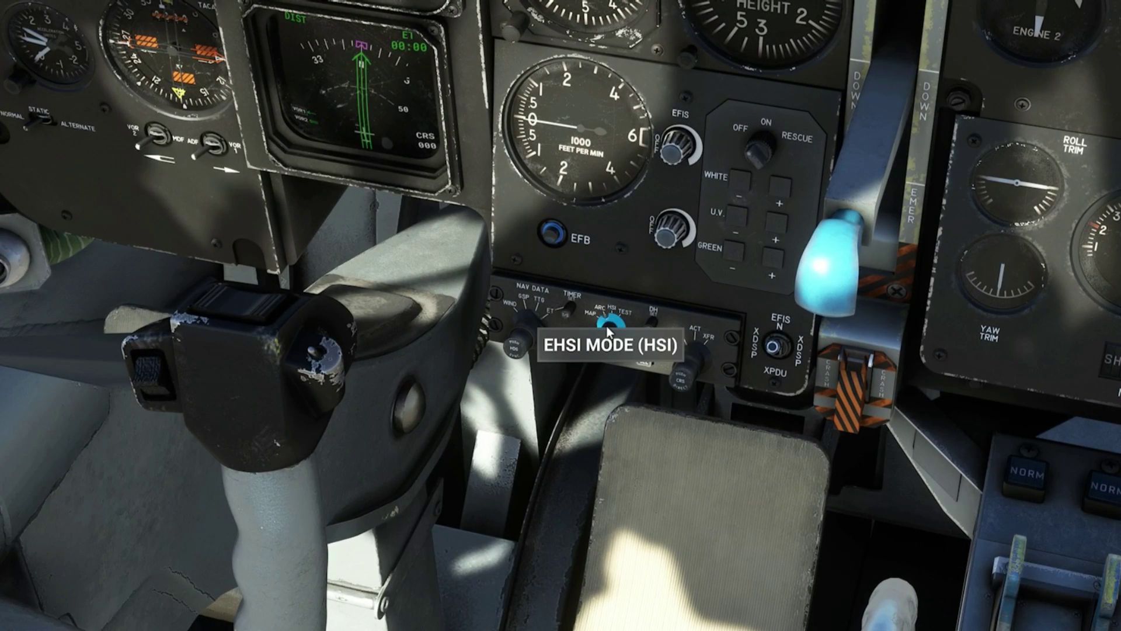
pyautogui.scroll(-1, 607, 331)
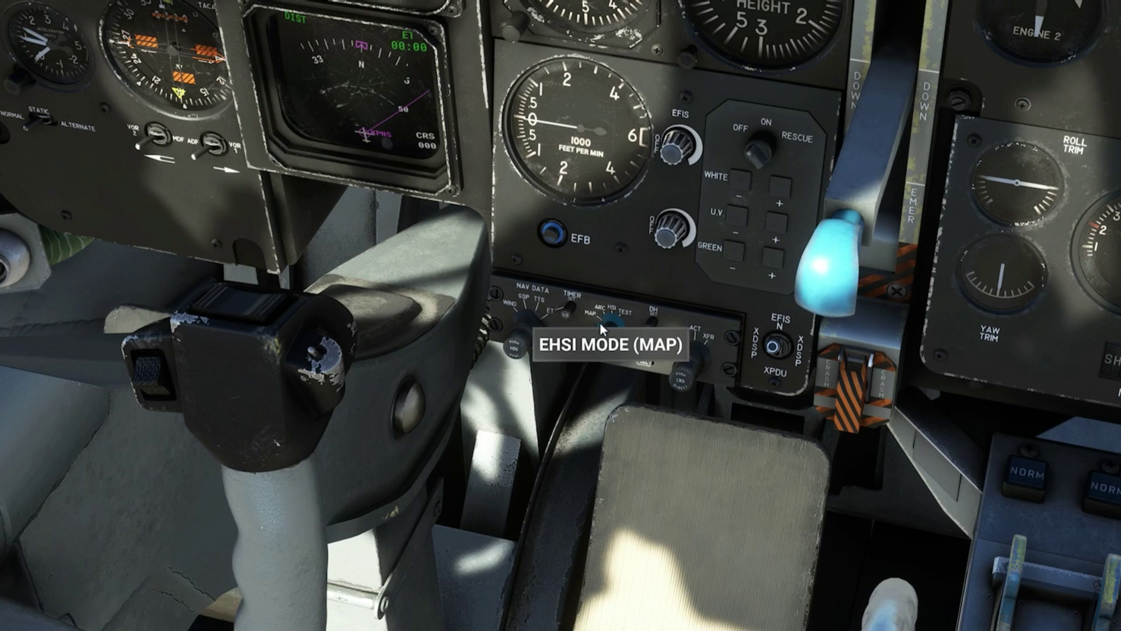
pyautogui.scroll(-1, 605, 340)
pyautogui.scroll(2, 605, 340)
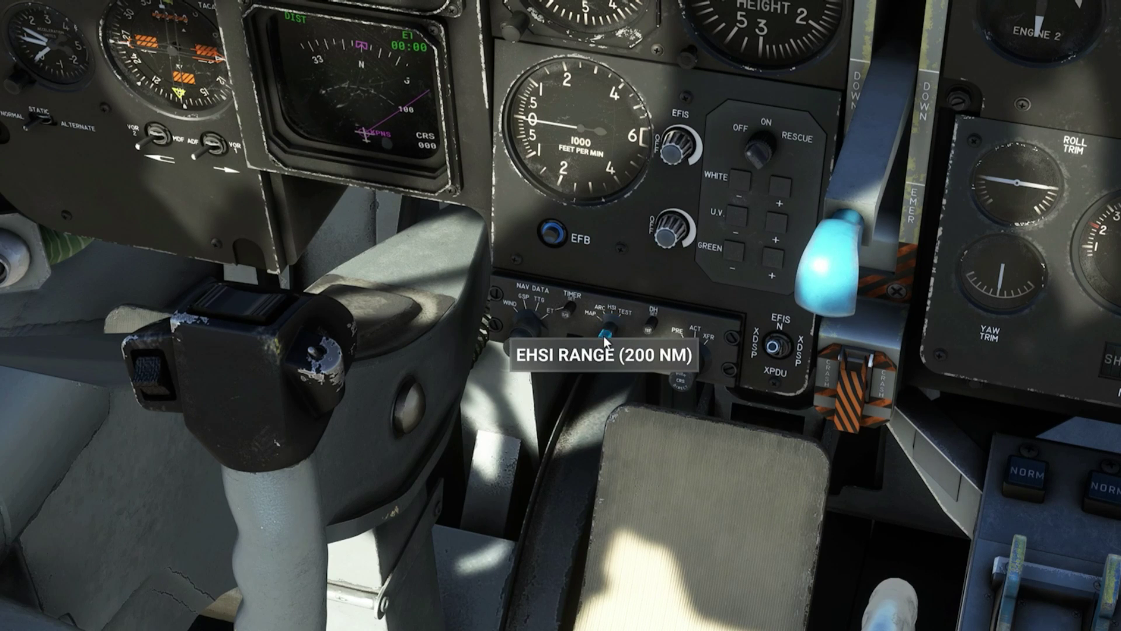
pyautogui.scroll(2, 605, 341)
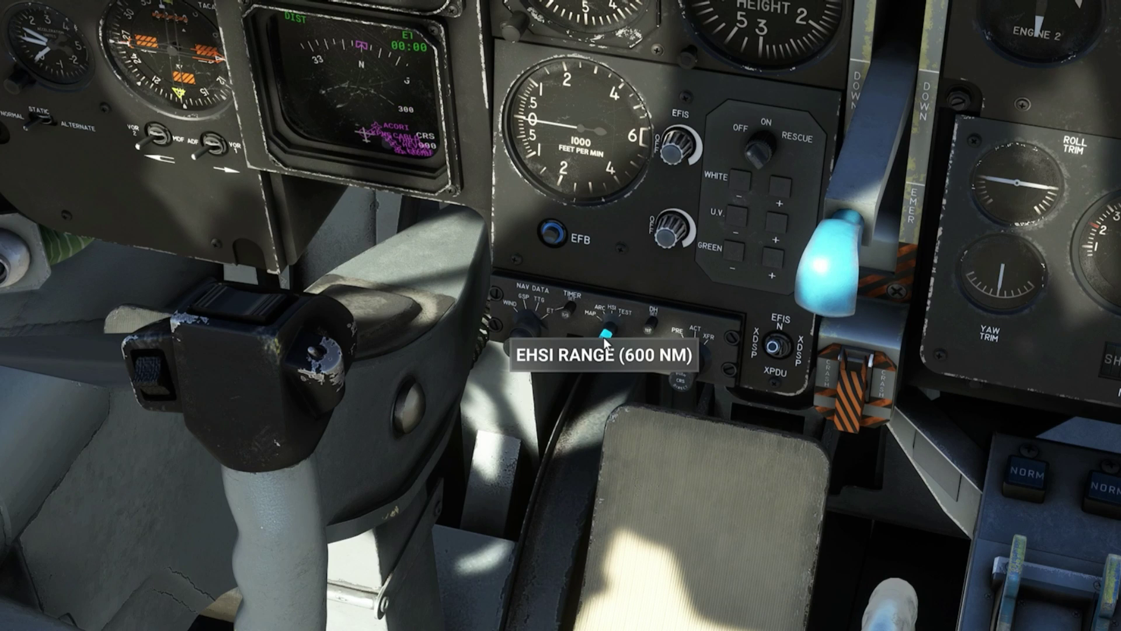
pyautogui.scroll(-1, 606, 350)
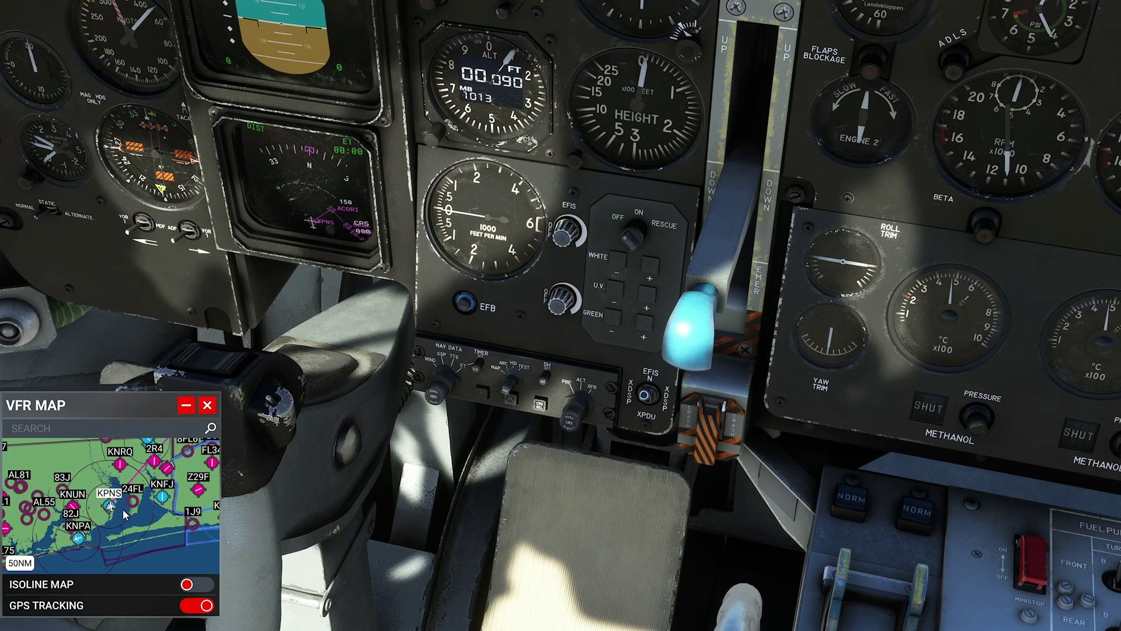
# Zoom the VFR map out and pan northeast from KPNS toward the coastline near KAAF
pyautogui.moveTo(99, 516); pyautogui.dragTo(102, 533)
pyautogui.scroll(-2, 102, 533)
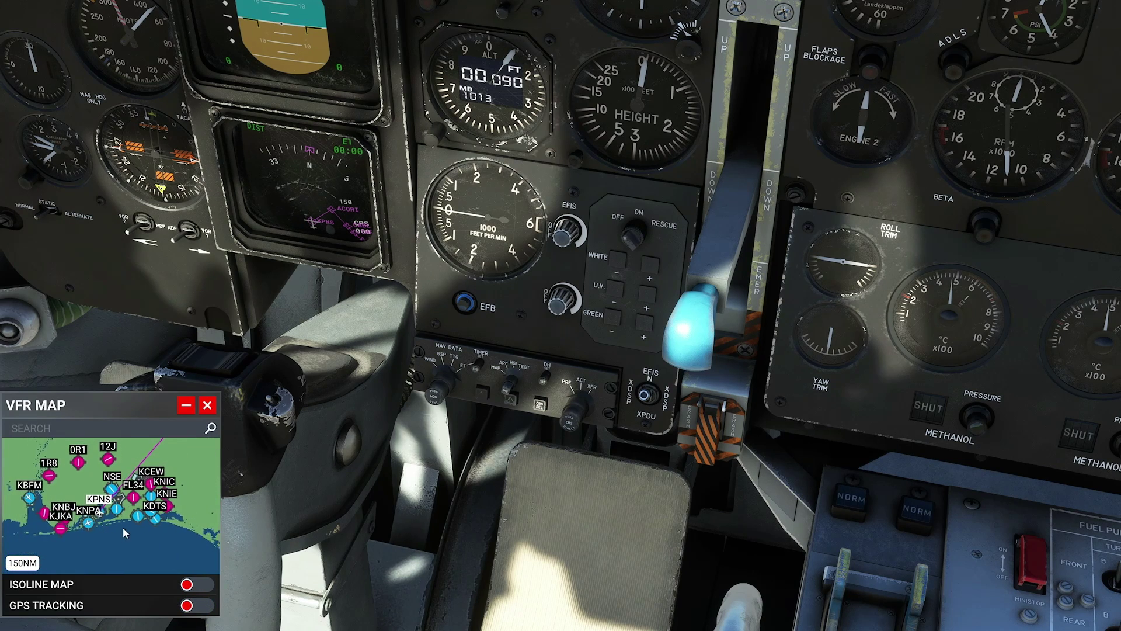
pyautogui.moveTo(205, 459); pyautogui.dragTo(64, 454)
pyautogui.moveTo(106, 519); pyautogui.dragTo(56, 475)
pyautogui.scroll(-1, 110, 552)
# Pan along the Florida coast to frame KTYY, THRTL, KPNS, KDTS, KECP and HEVVN
pyautogui.moveTo(132, 552)
pyautogui.mouseDown()
pyautogui.moveTo(96, 490)
pyautogui.moveTo(131, 565)
pyautogui.mouseUp()
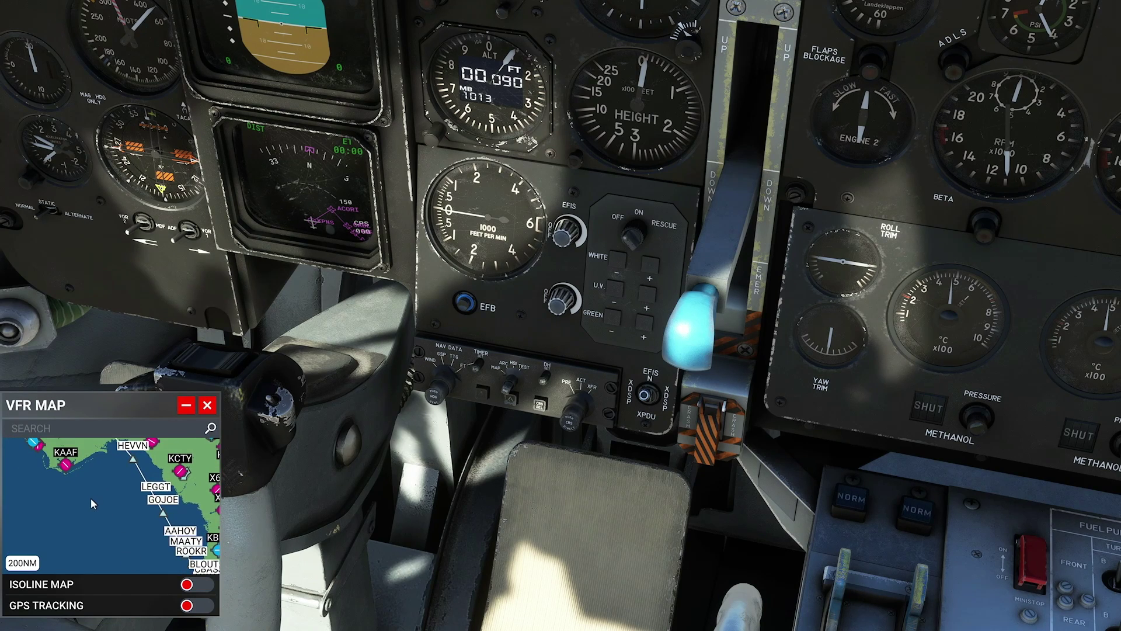
pyautogui.moveTo(83, 497); pyautogui.dragTo(136, 527)
pyautogui.moveTo(69, 492); pyautogui.dragTo(111, 517)
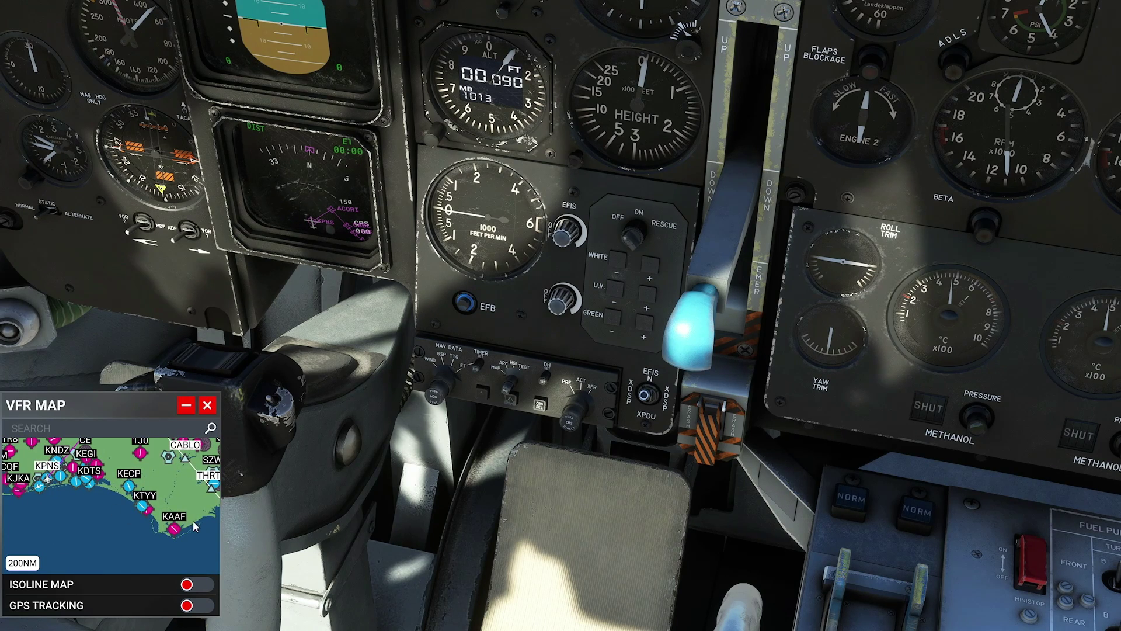
pyautogui.moveTo(168, 549); pyautogui.dragTo(132, 552)
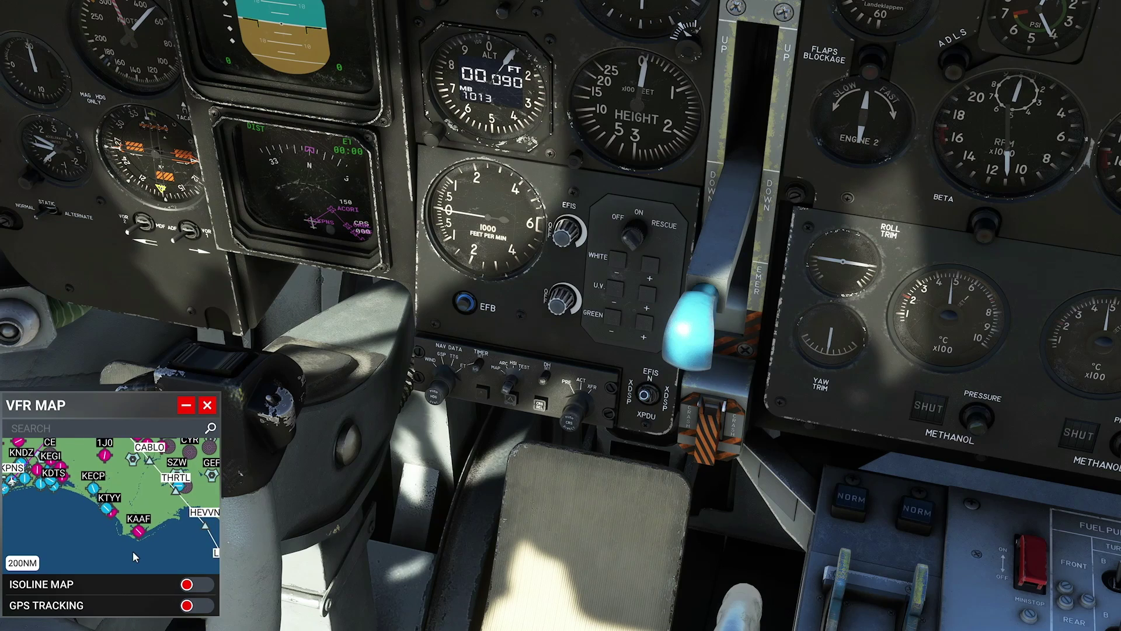